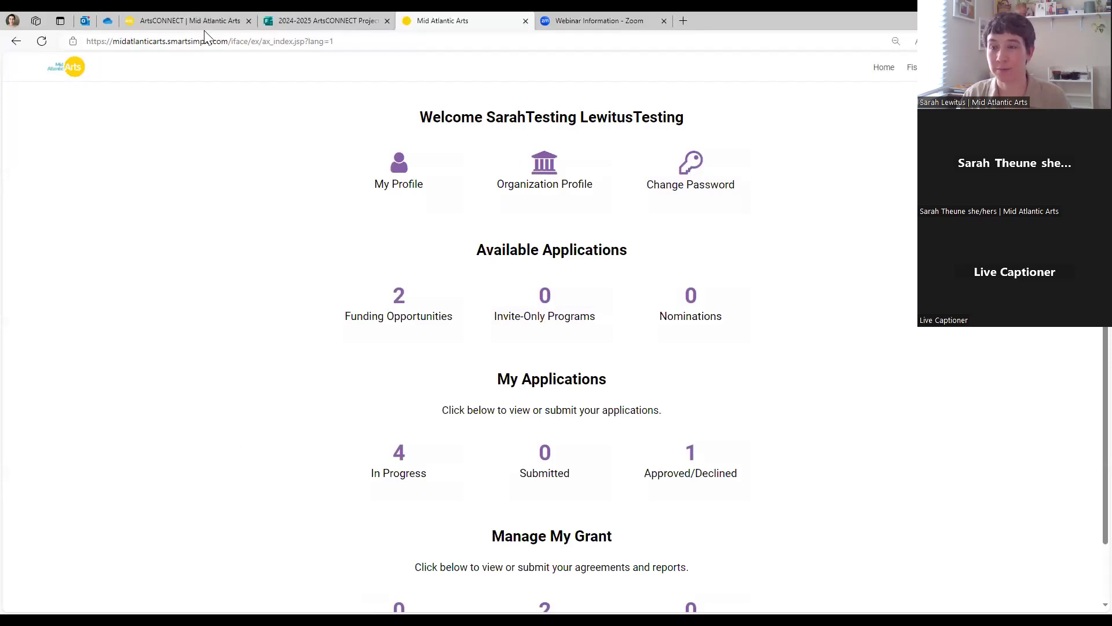
# Go to the ArtsCONNECT grant page and locate the application link beside its introduction
pyautogui.click(190, 21)
pyautogui.scroll(3, 475, 376)
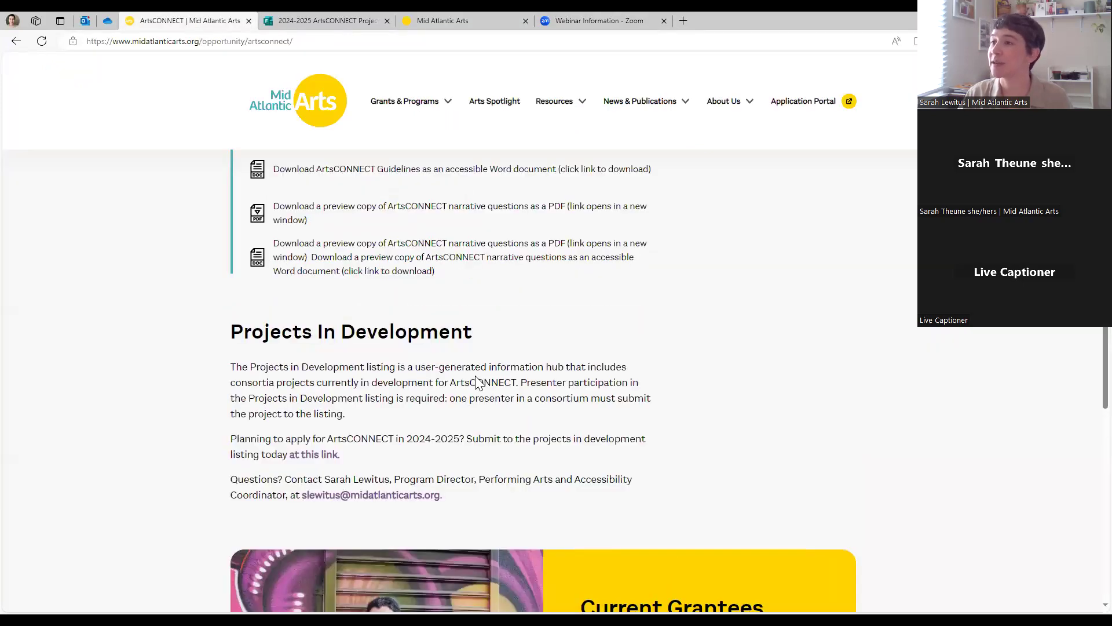
pyautogui.scroll(15, 474, 380)
pyautogui.scroll(-5, 475, 380)
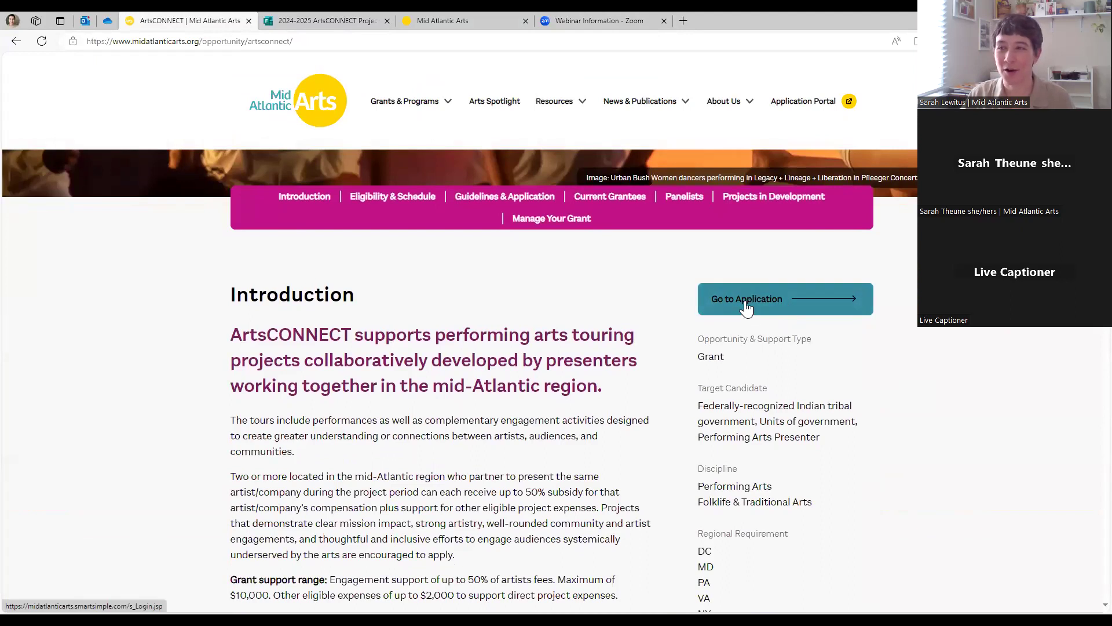
# View the available funding opportunities in the applicant portal and return to the portal's home page
pyautogui.click(445, 19)
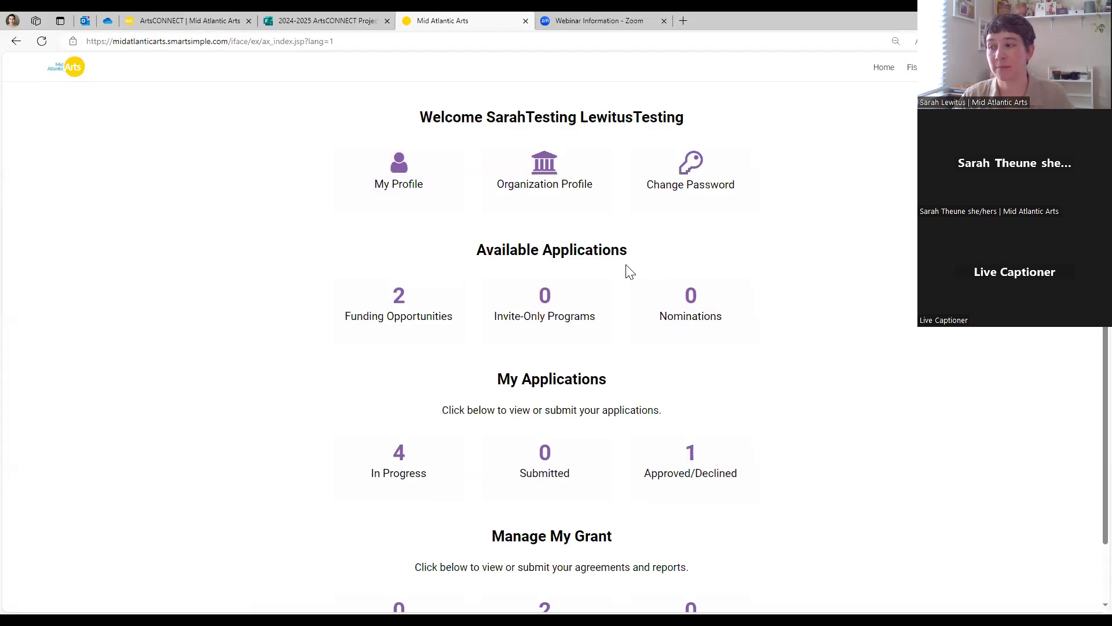
pyautogui.click(387, 319)
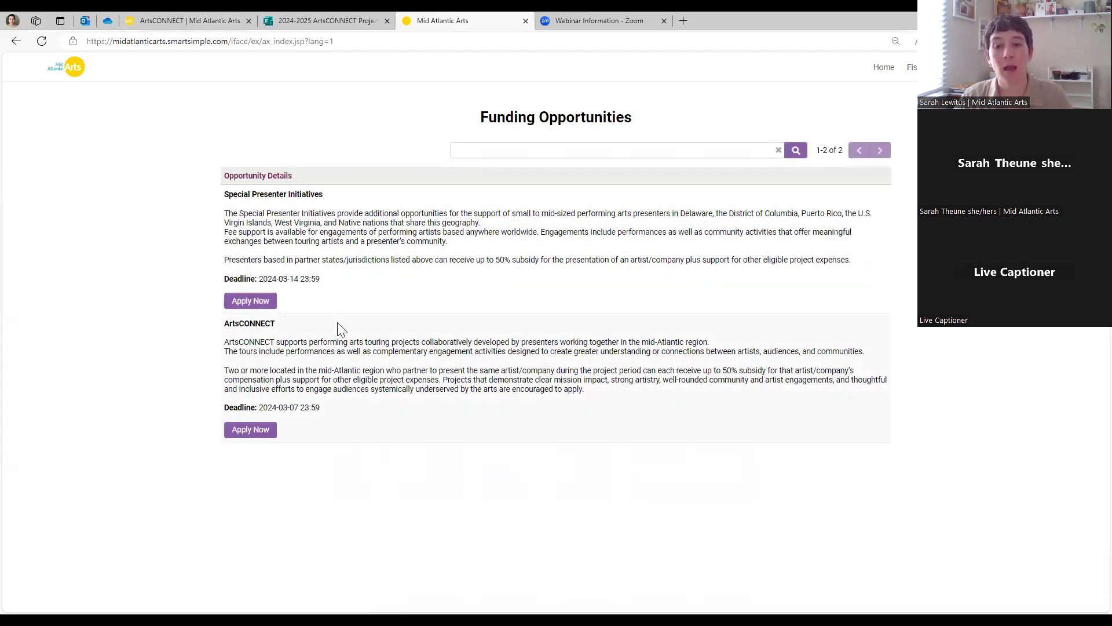
pyautogui.click(76, 82)
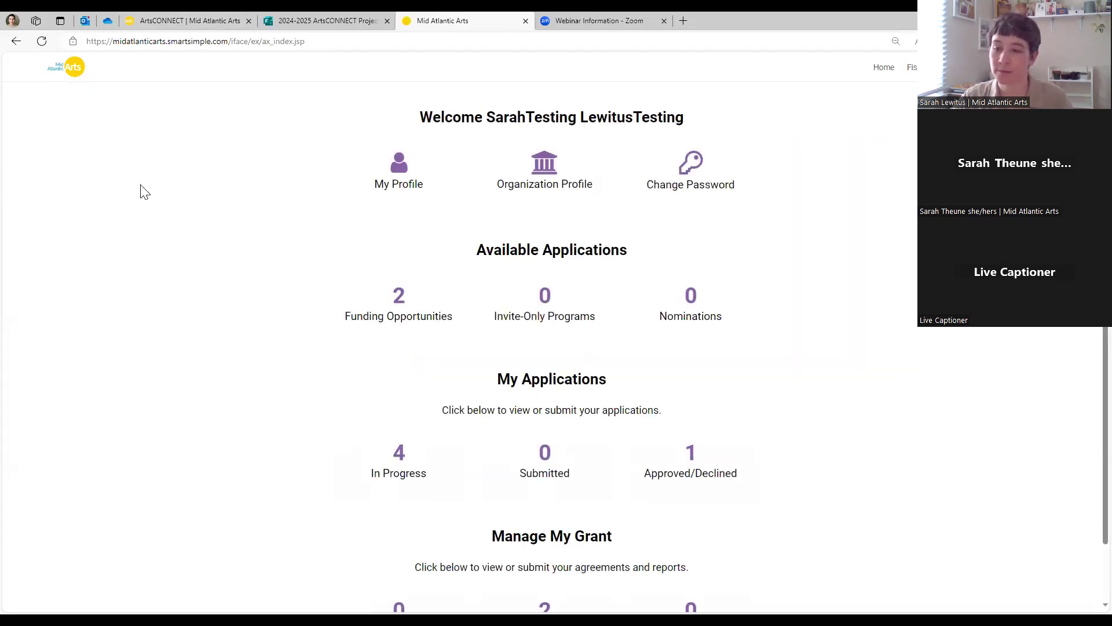
# Open the draft ArtsCONNECT application from the list of applications in progress
pyautogui.scroll(-1, 611, 377)
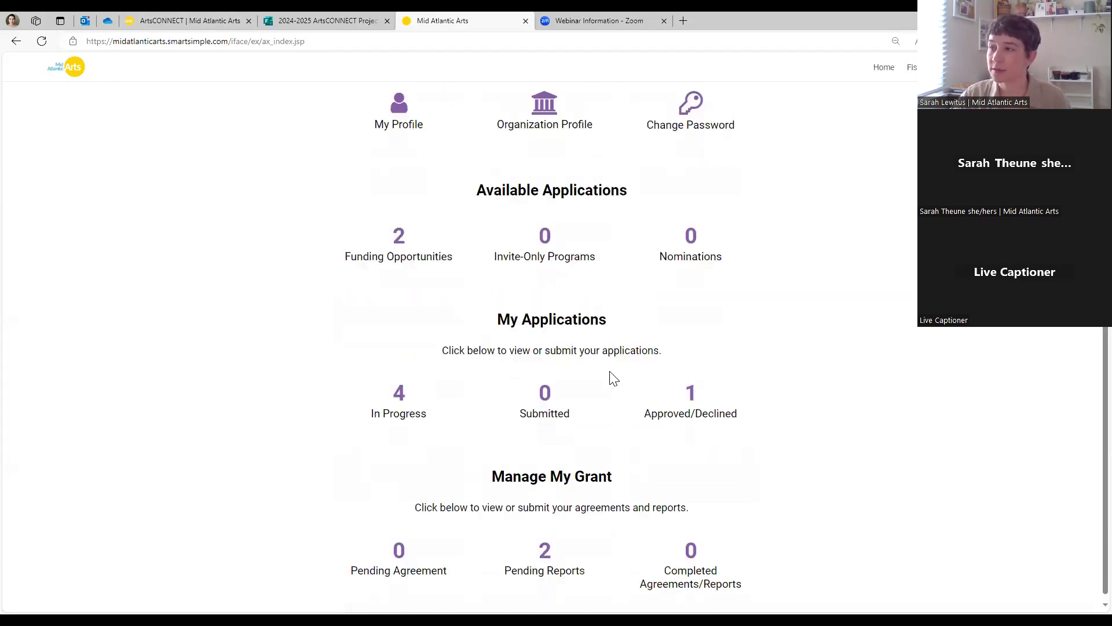
pyautogui.click(396, 406)
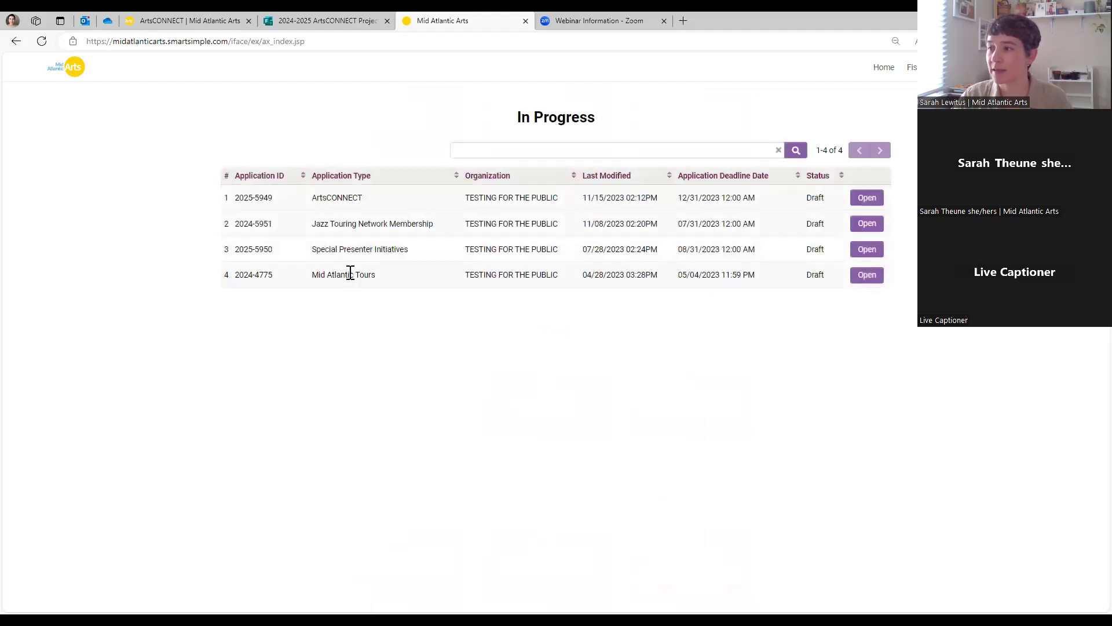
pyautogui.click(867, 198)
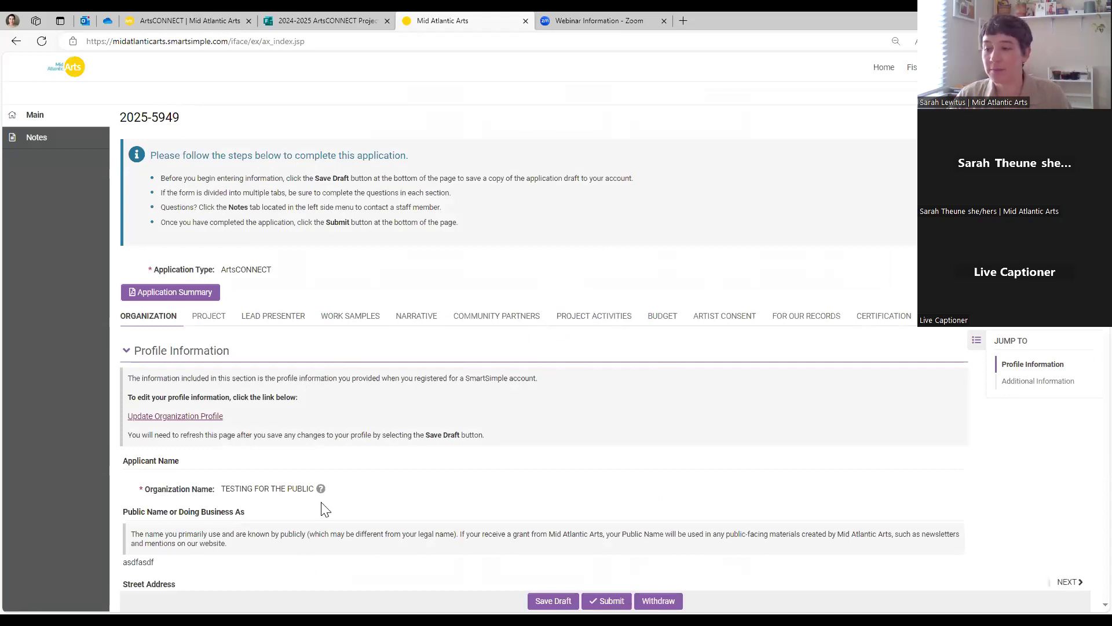
# Review the application's Organization section, including the profile information, organization name and address fields
pyautogui.scroll(-1, 320, 508)
pyautogui.scroll(1, 299, 445)
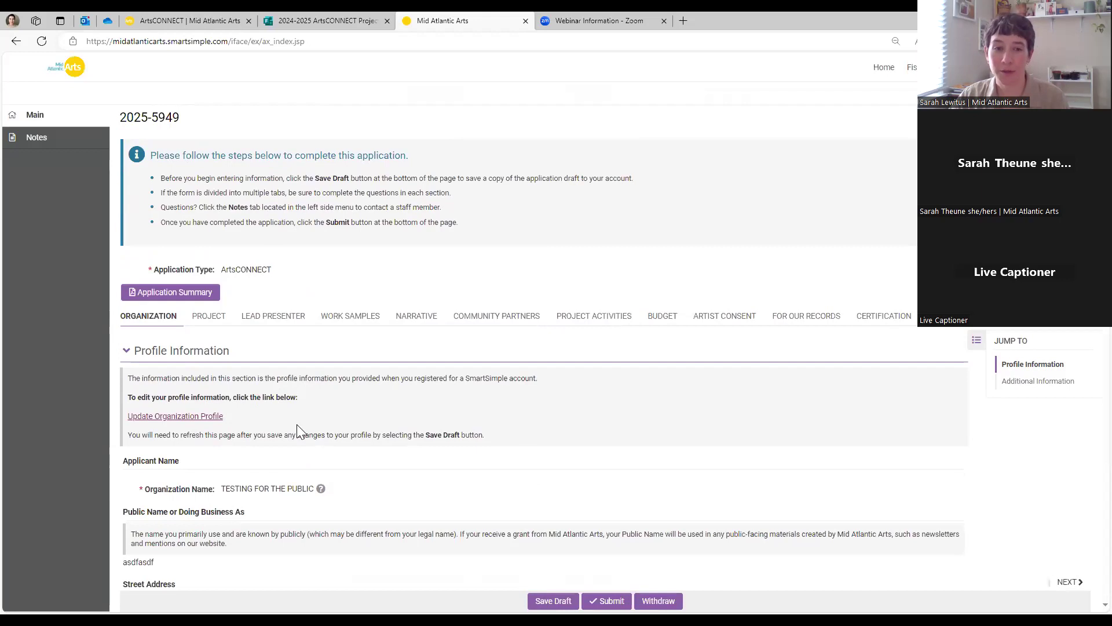
pyautogui.scroll(-3, 313, 405)
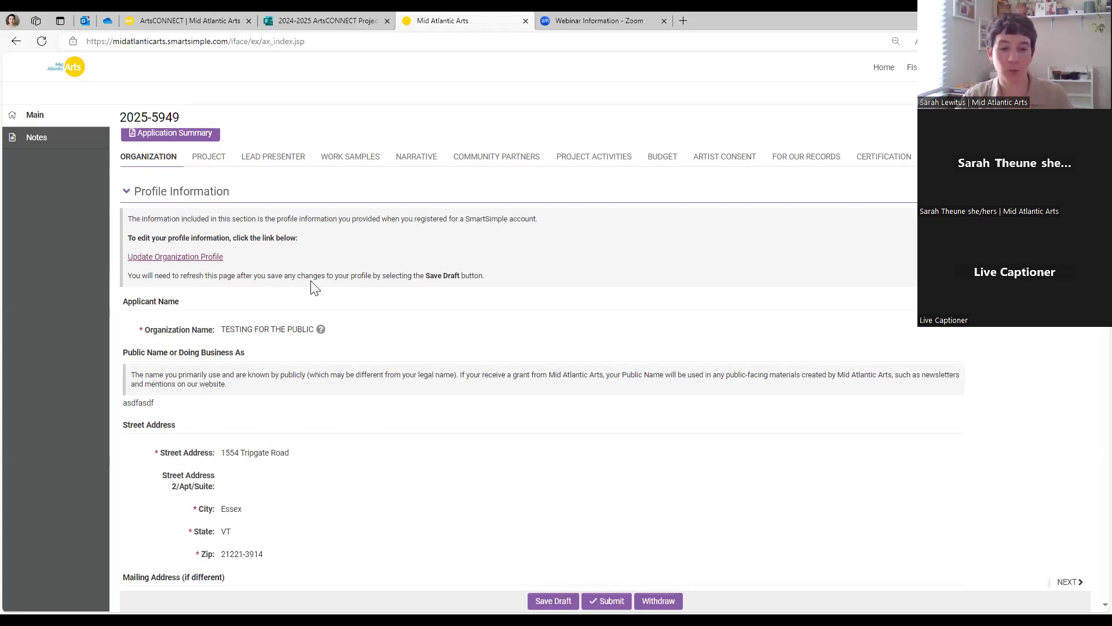
pyautogui.scroll(-3, 261, 415)
pyautogui.scroll(5, 266, 415)
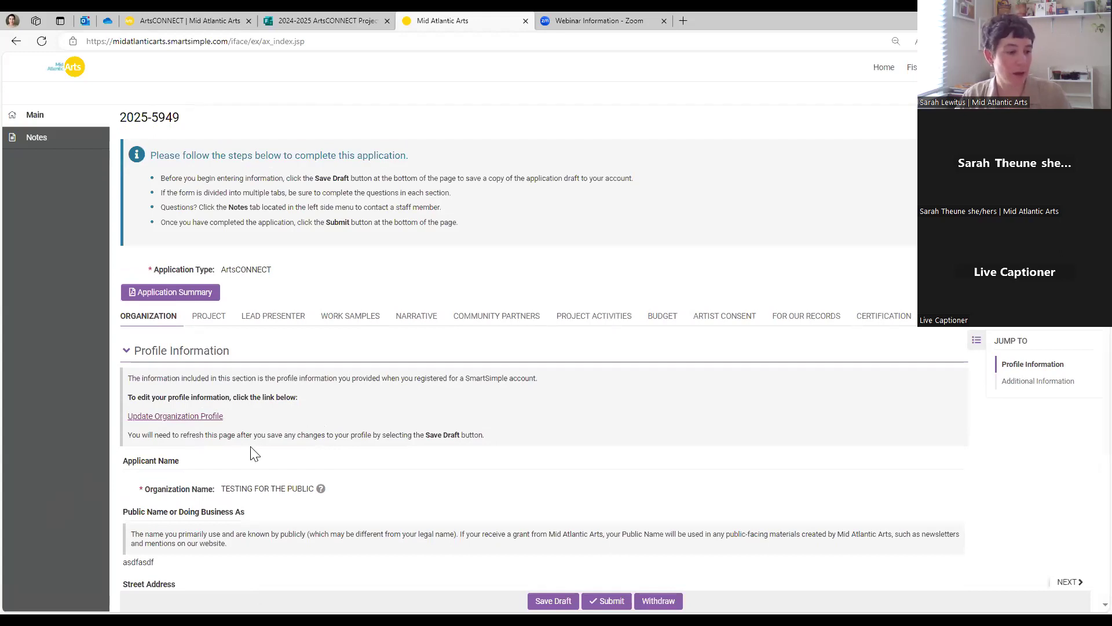
# Review the application's Project section, from the artist name and project dates to the signed letter of agreement upload
pyautogui.click(217, 327)
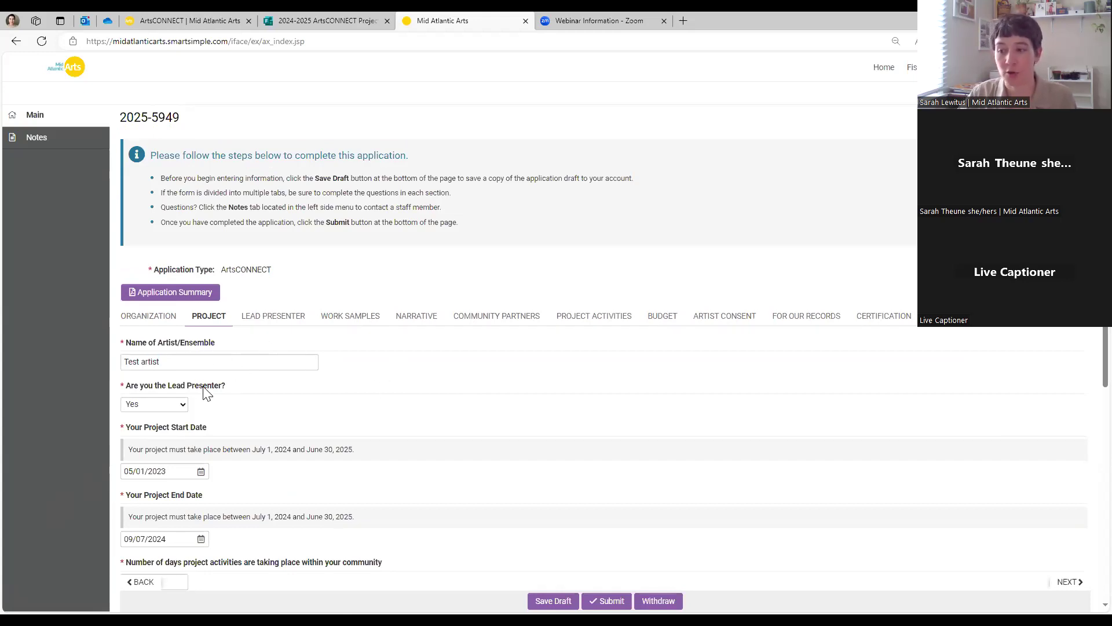
pyautogui.scroll(-5, 258, 450)
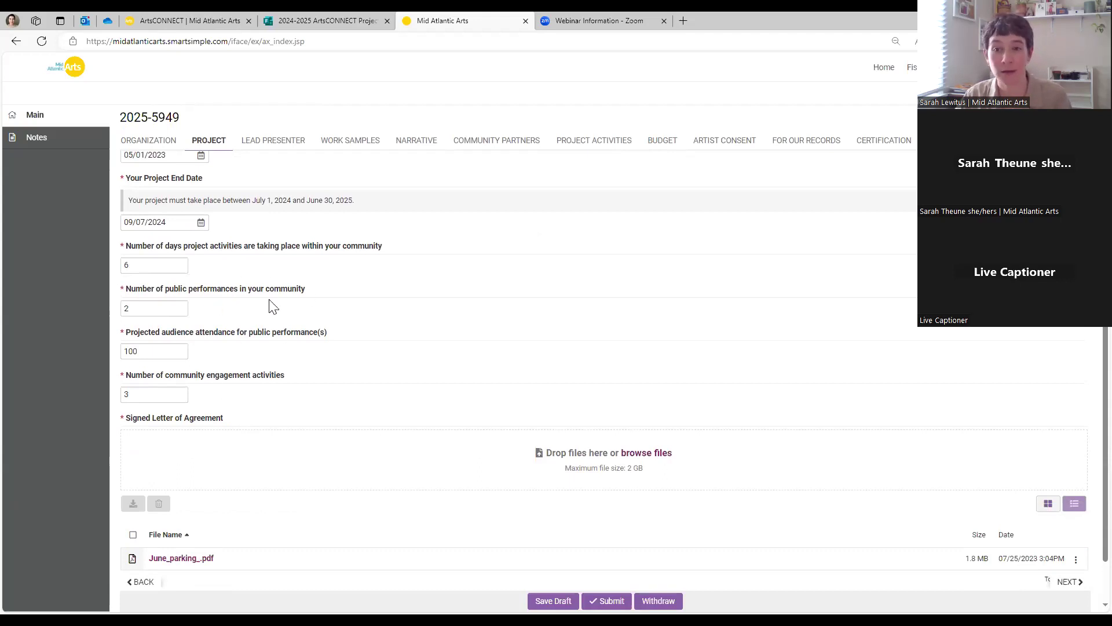
pyautogui.scroll(-1, 288, 347)
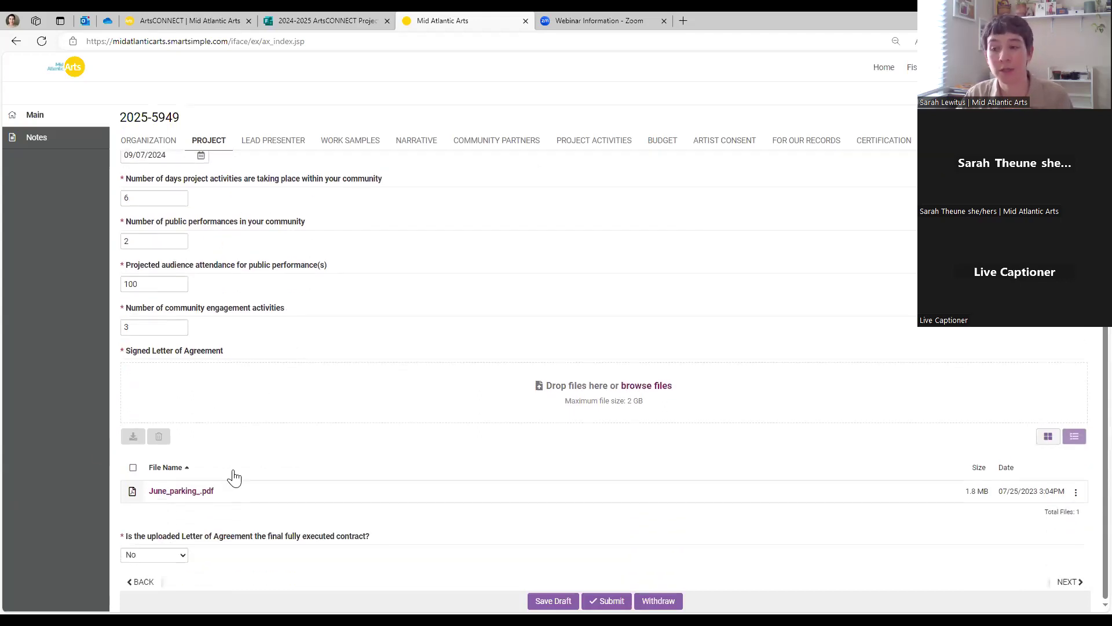
pyautogui.scroll(4, 249, 446)
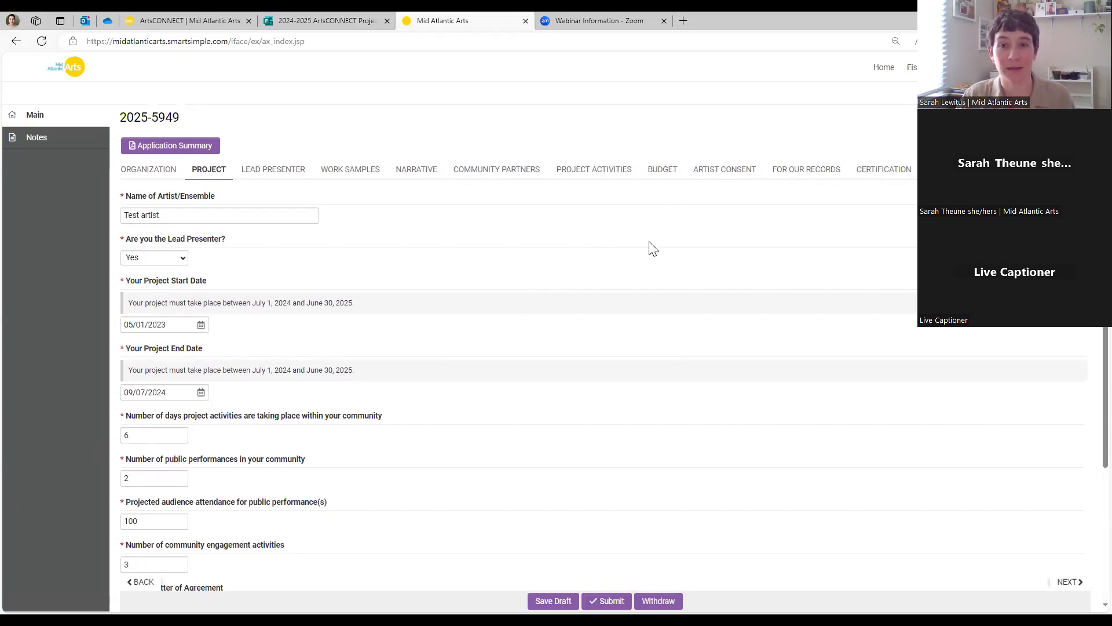
pyautogui.scroll(1, 327, 370)
pyautogui.scroll(2, 327, 370)
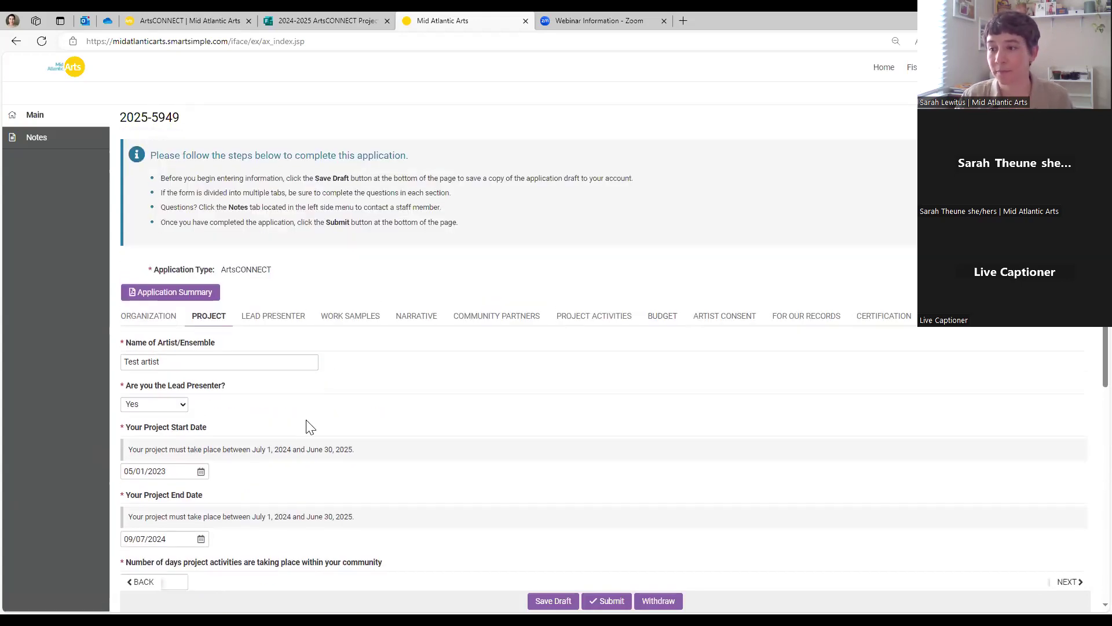
# Switch the lead presenter answer to No to examine how the form changes, and set it back to Yes
pyautogui.click(177, 407)
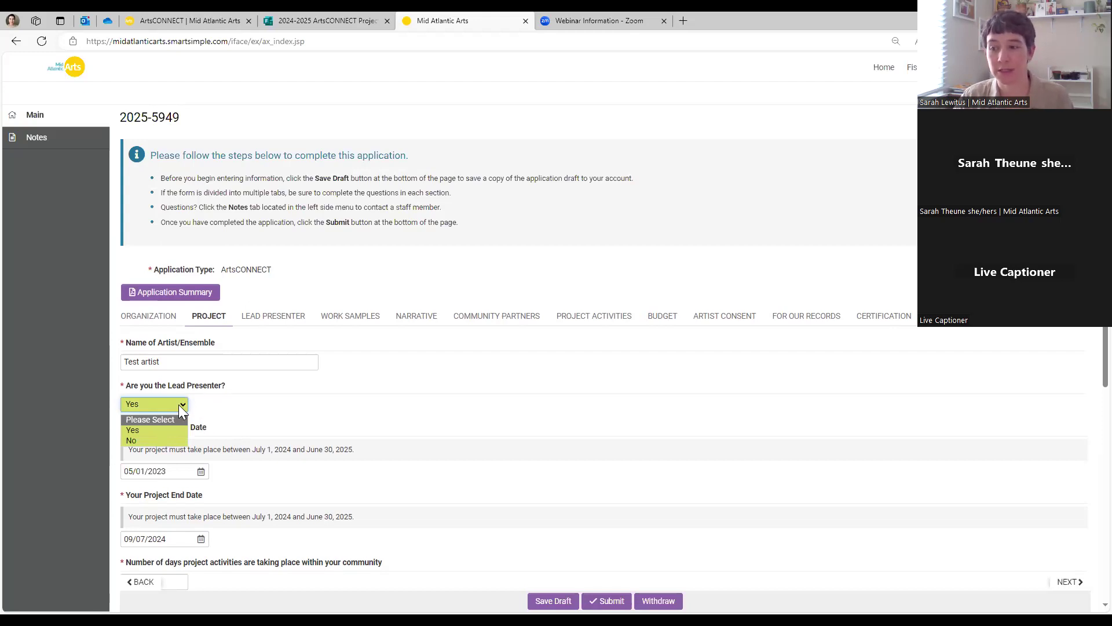
pyautogui.click(171, 440)
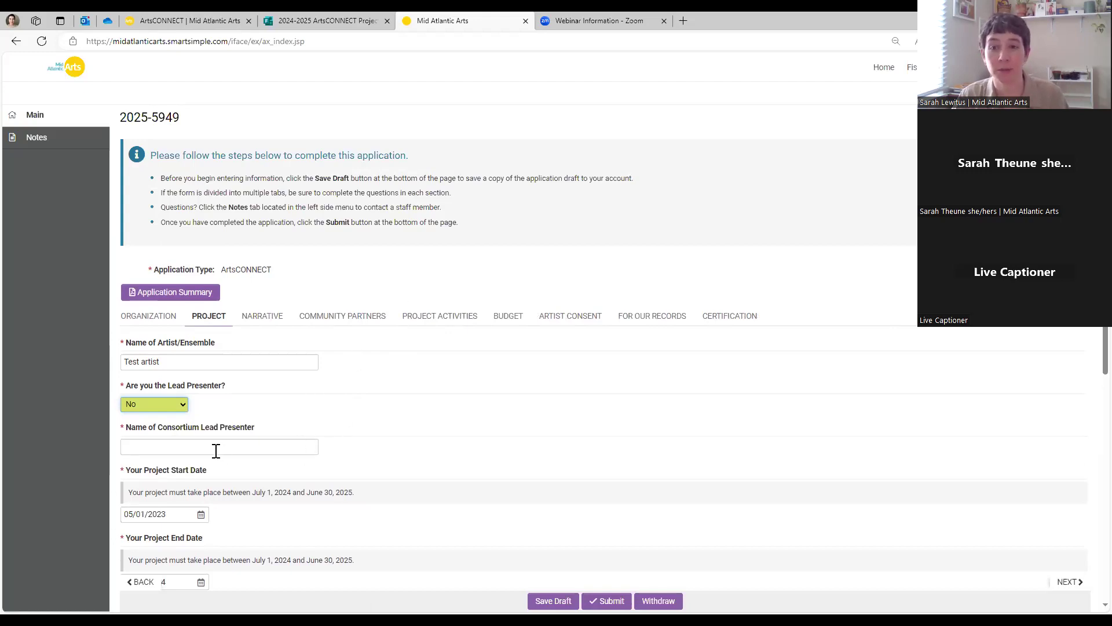
pyautogui.click(176, 409)
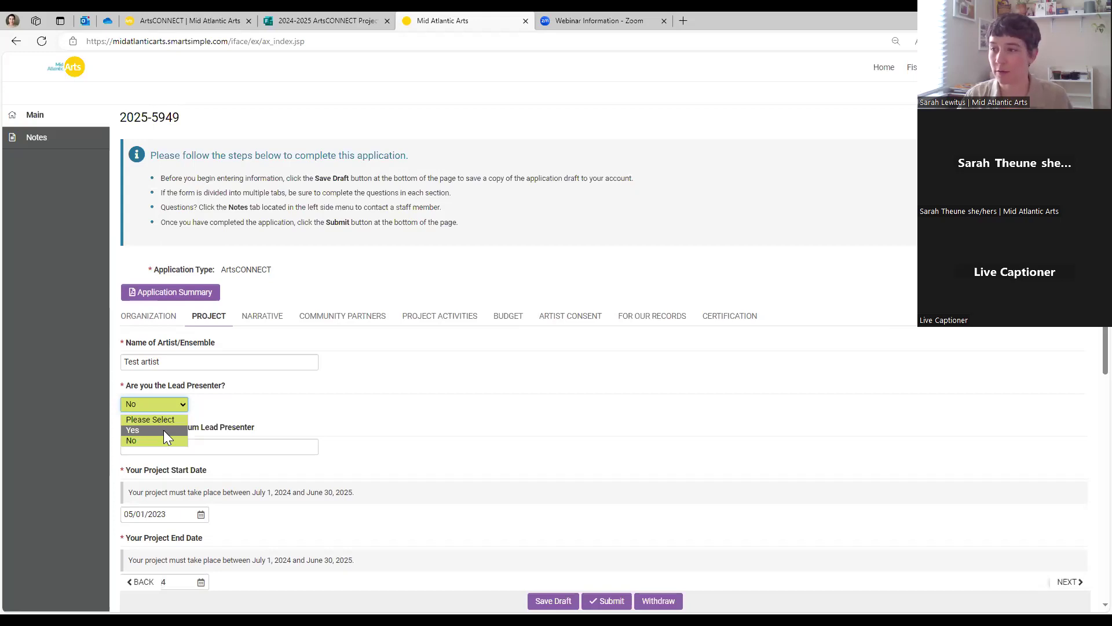
pyautogui.click(163, 430)
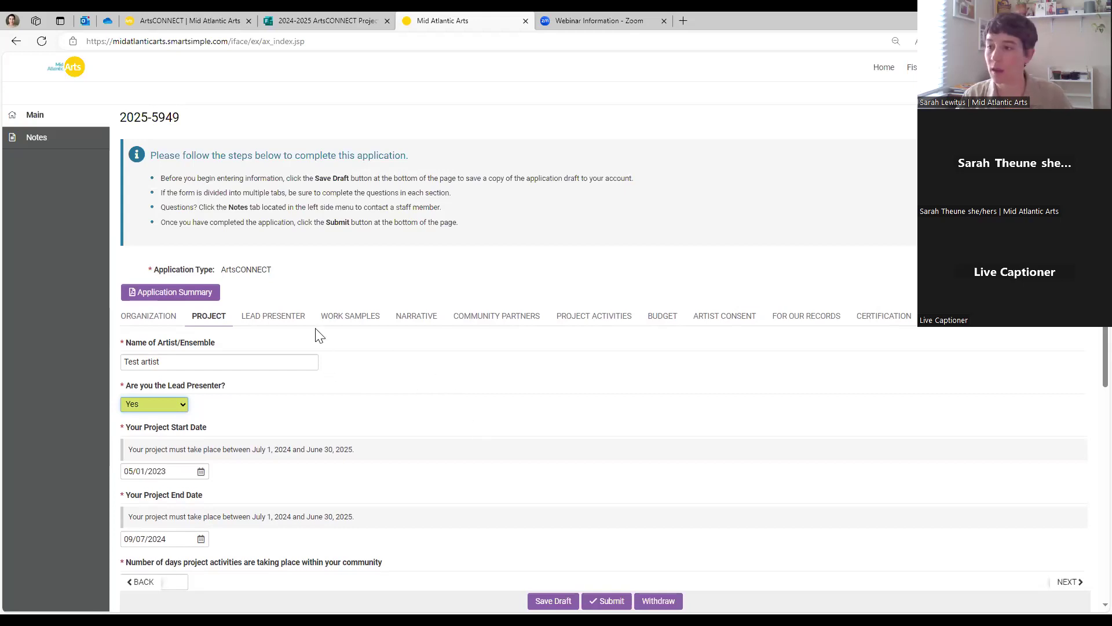
# Review the Lead Presenter section, covering the presenter partners, artist information and lead presenter narrative questions
pyautogui.click(291, 318)
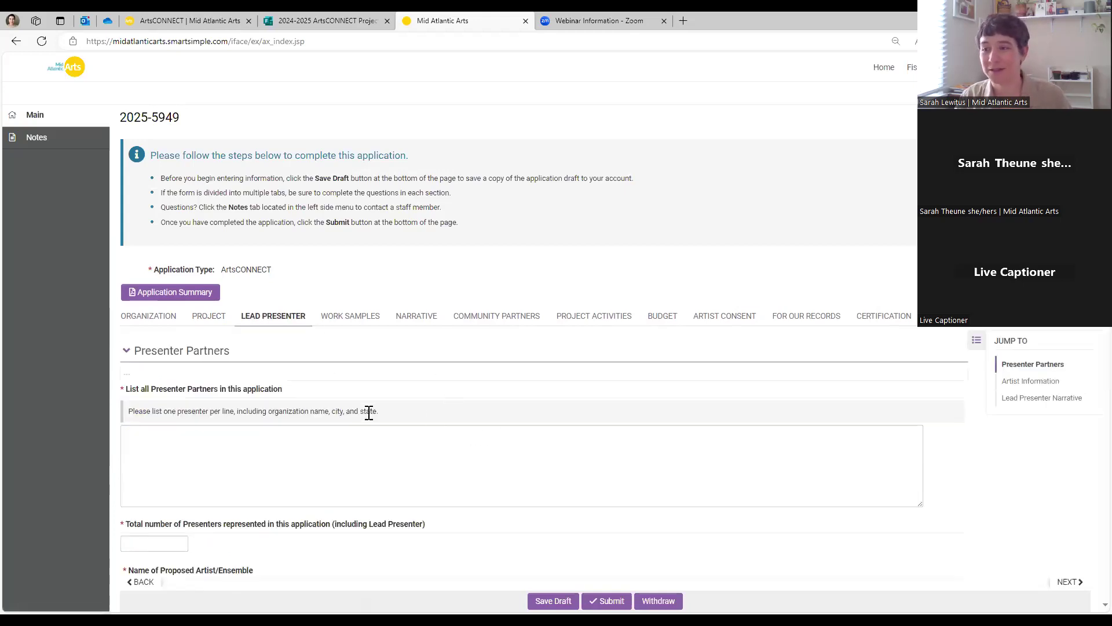
pyautogui.scroll(-1, 336, 453)
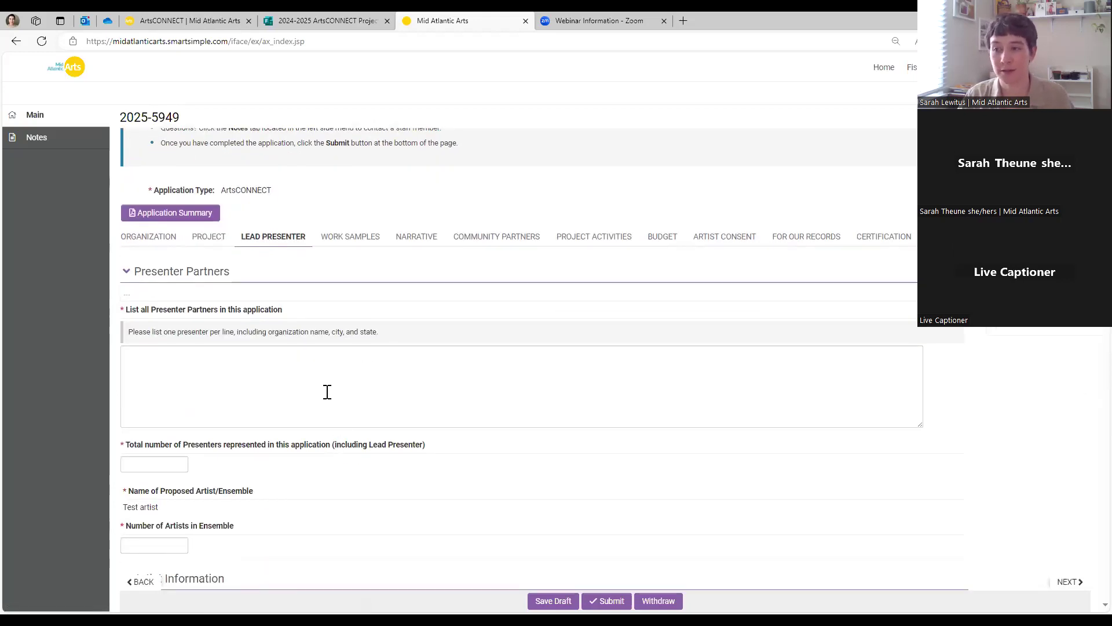
pyautogui.scroll(-2, 327, 392)
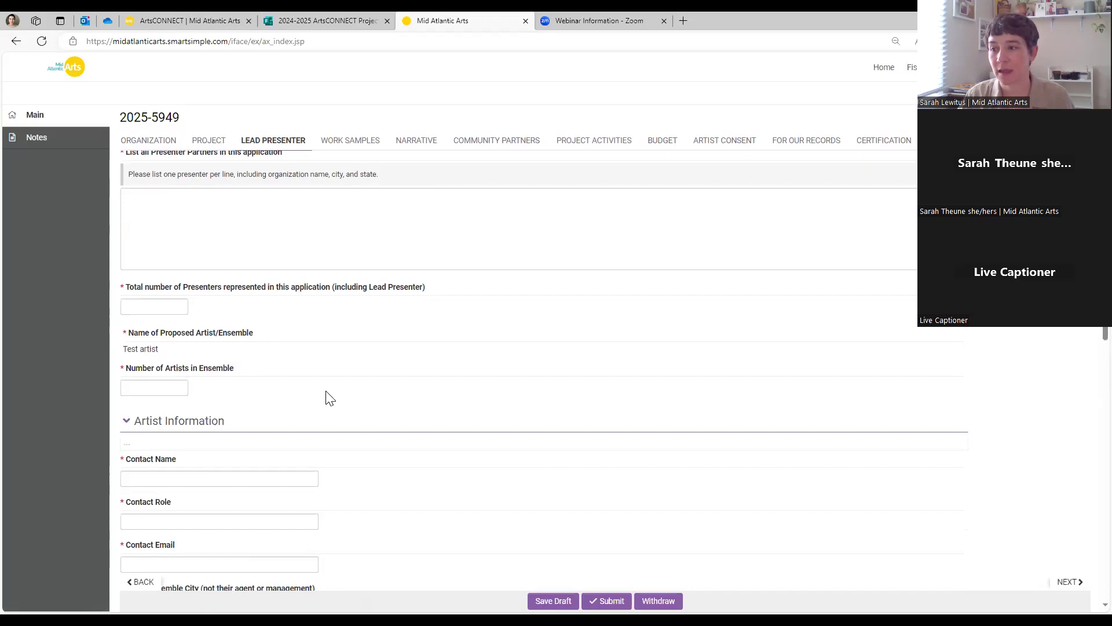
pyautogui.scroll(-2, 330, 399)
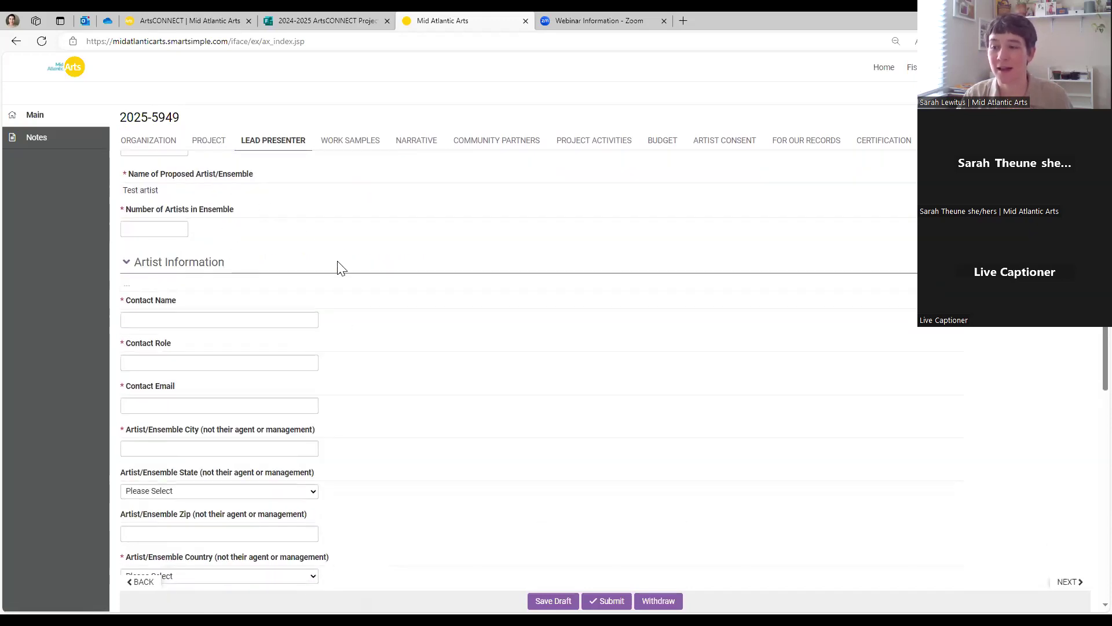
pyautogui.scroll(-2, 342, 322)
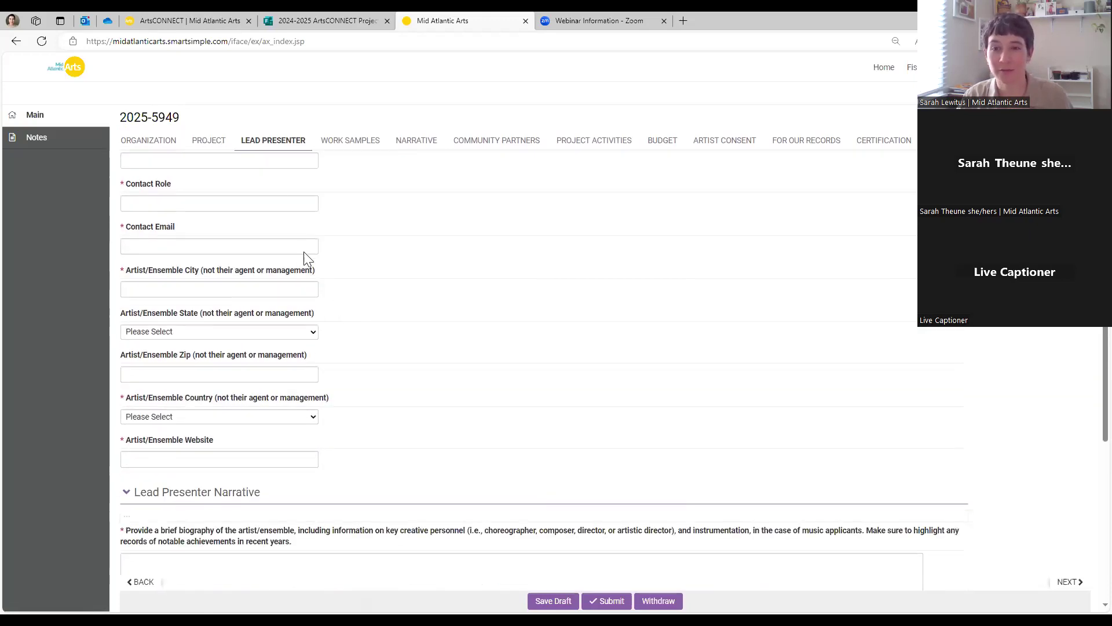
pyautogui.scroll(-5, 310, 318)
pyautogui.scroll(-1, 310, 330)
pyautogui.scroll(4, 308, 330)
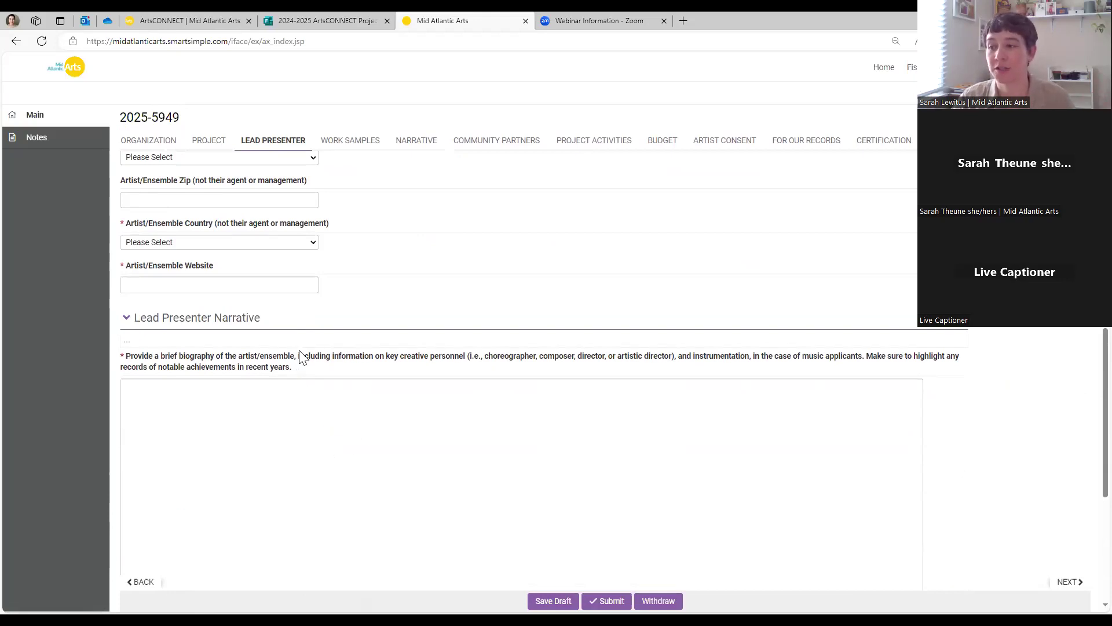
pyautogui.scroll(-3, 293, 394)
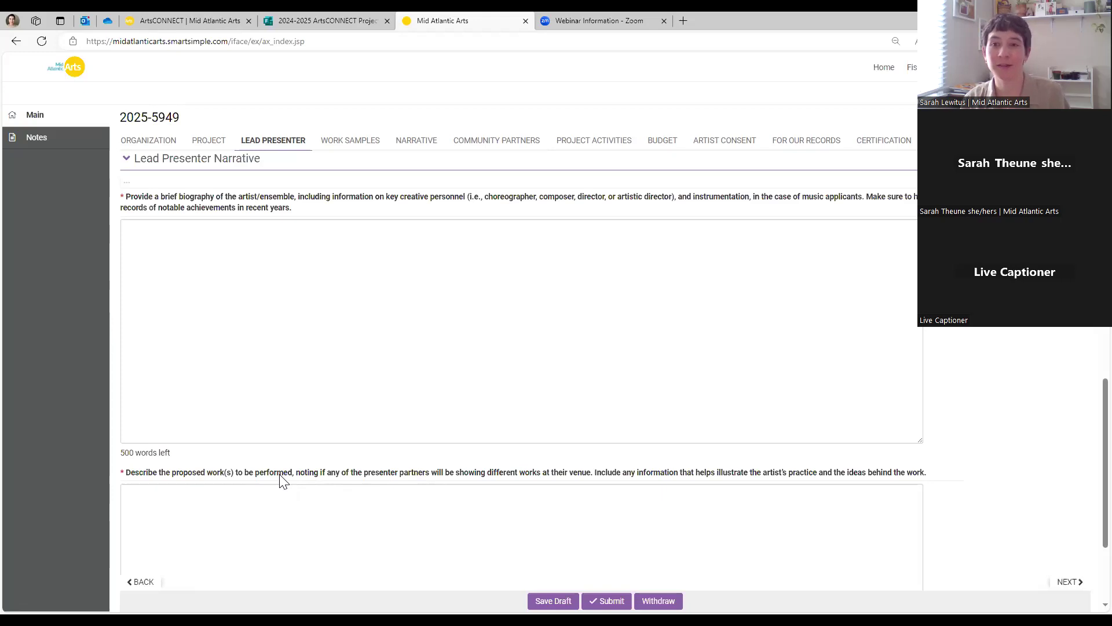
# Review the Work Samples section, covering the Work Sample 1 details, description, password, URL and start time fields
pyautogui.click(350, 142)
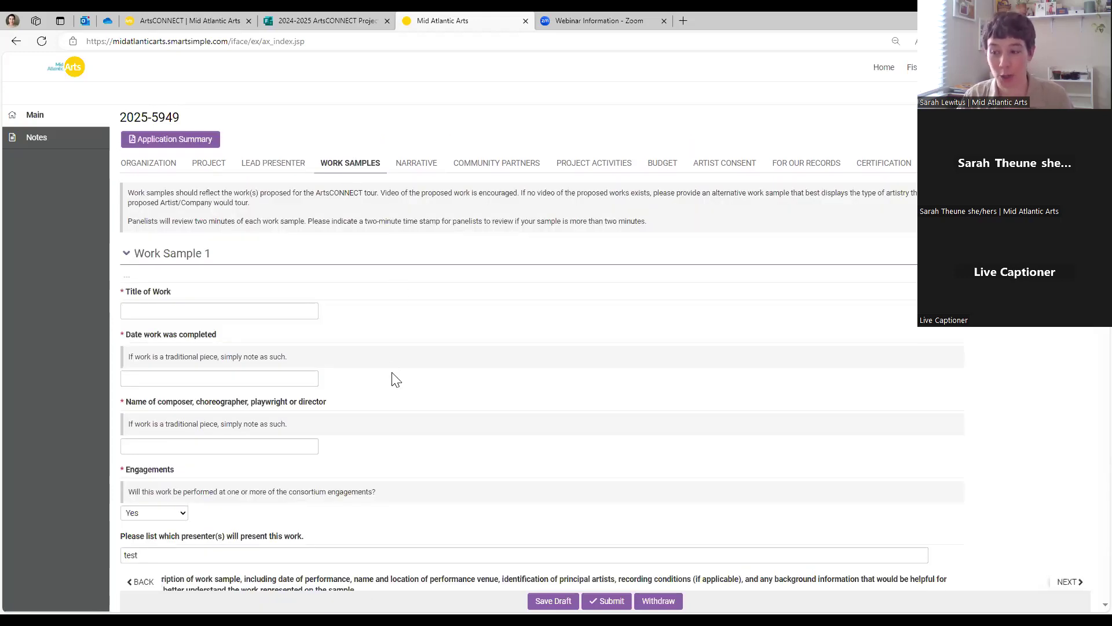
pyautogui.scroll(-1, 391, 379)
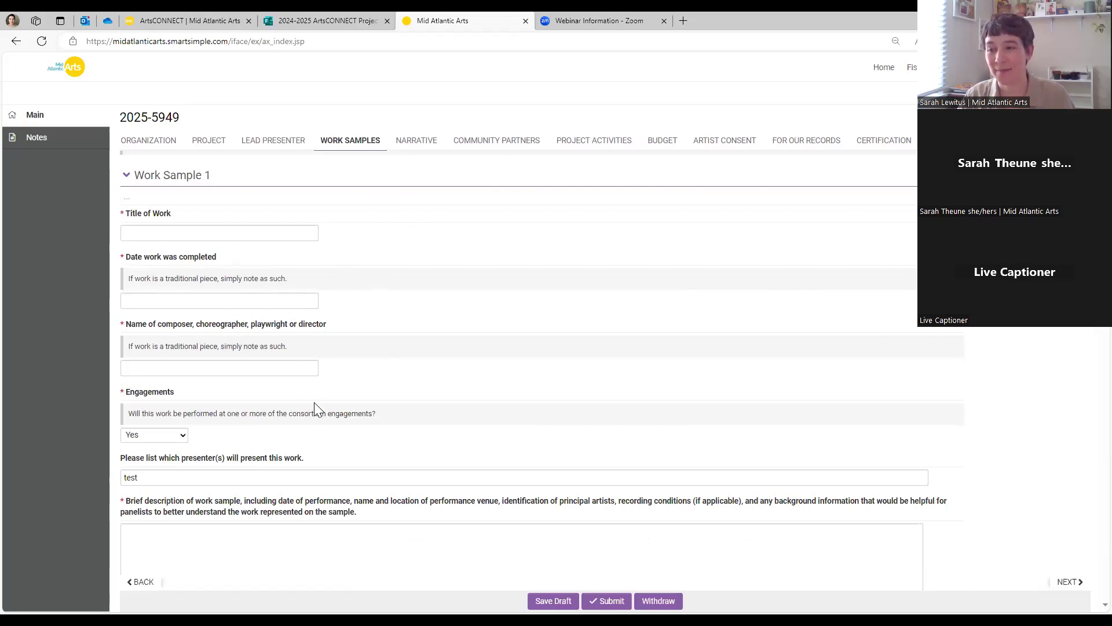
pyautogui.scroll(-1, 314, 402)
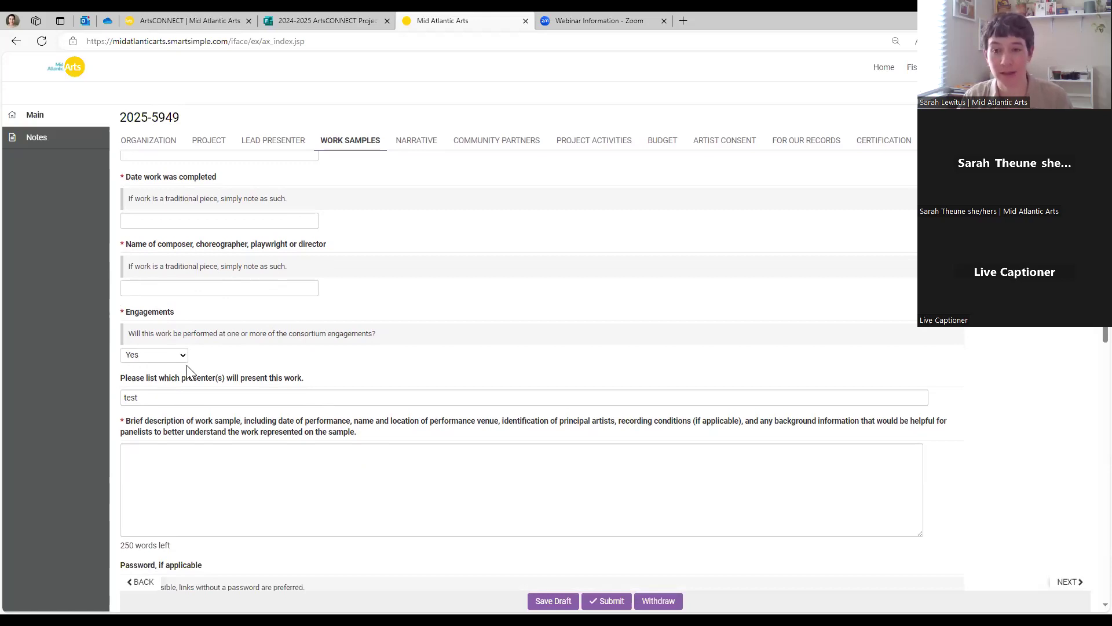
pyautogui.scroll(-3, 225, 394)
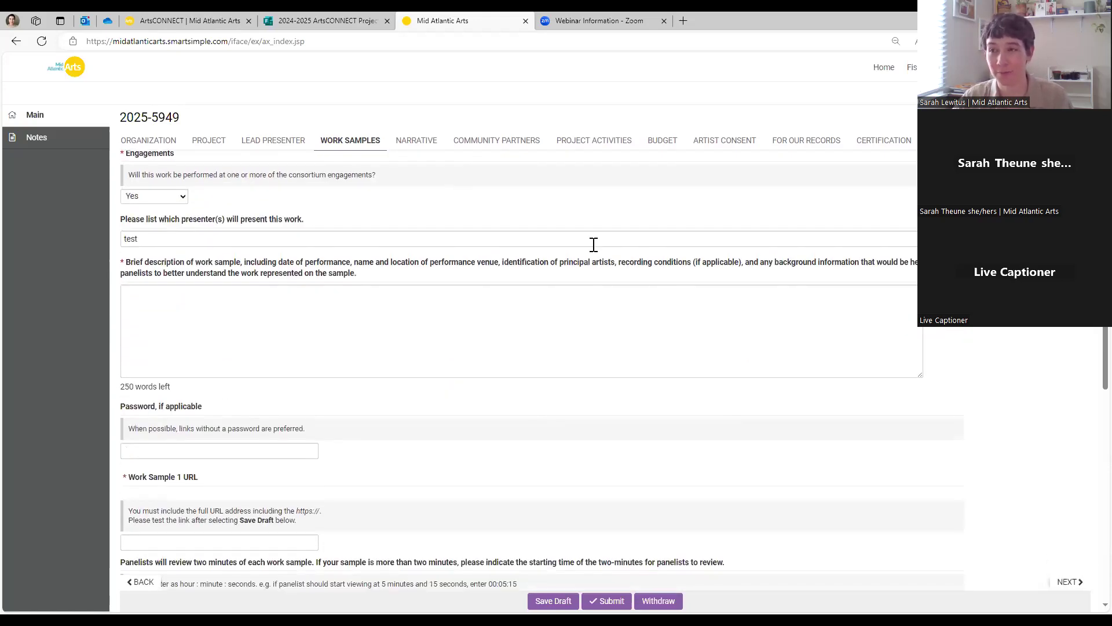
pyautogui.scroll(-2, 326, 322)
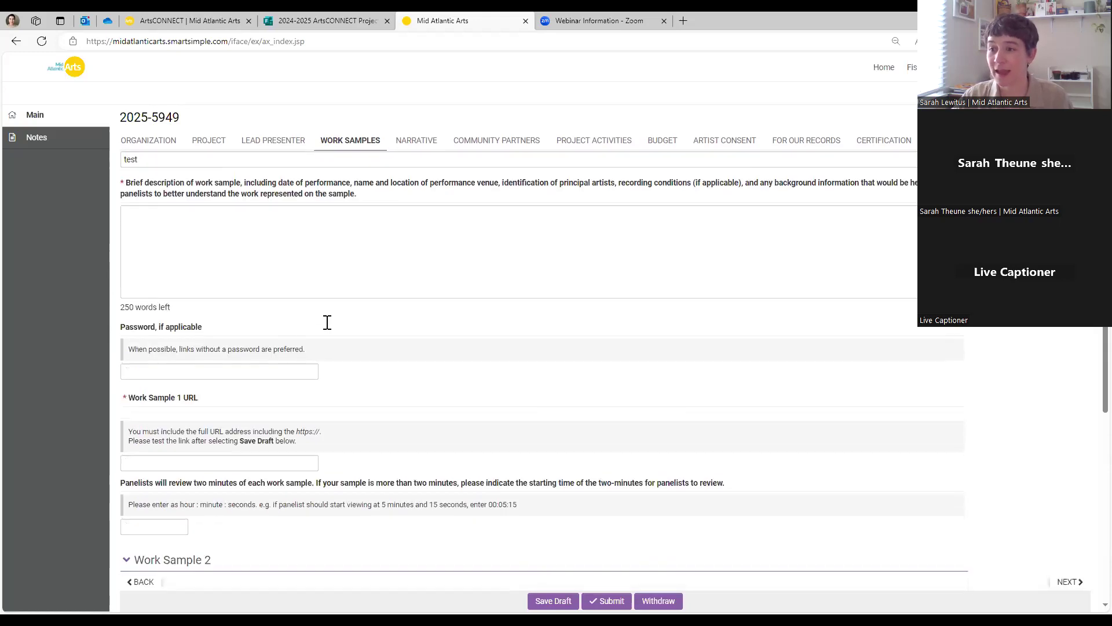
pyautogui.click(250, 243)
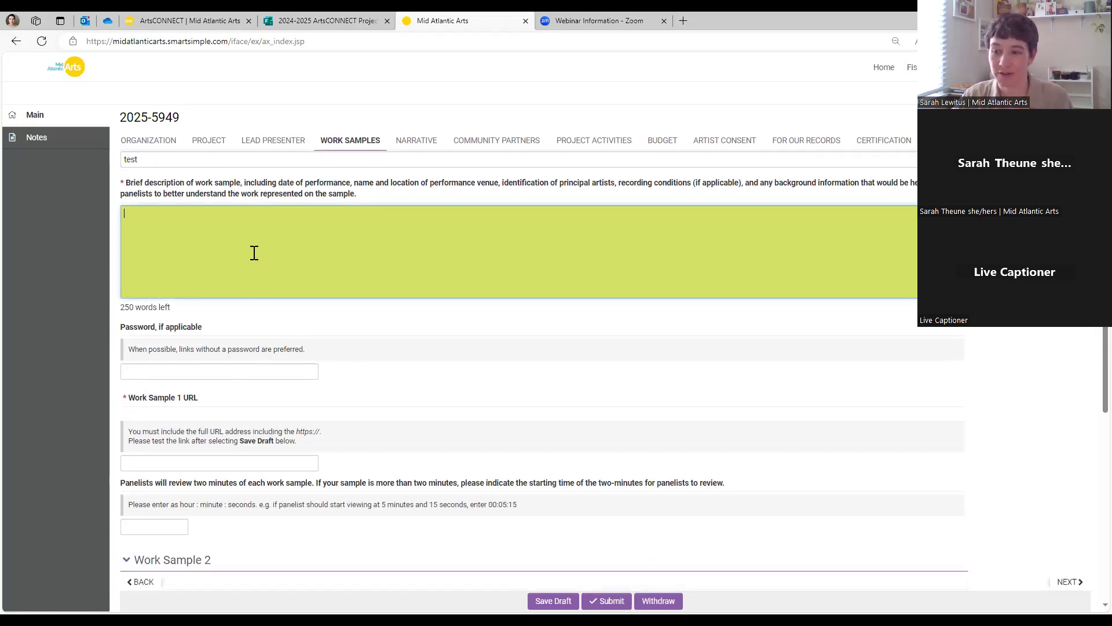
pyautogui.scroll(-5, 328, 397)
pyautogui.scroll(12, 328, 397)
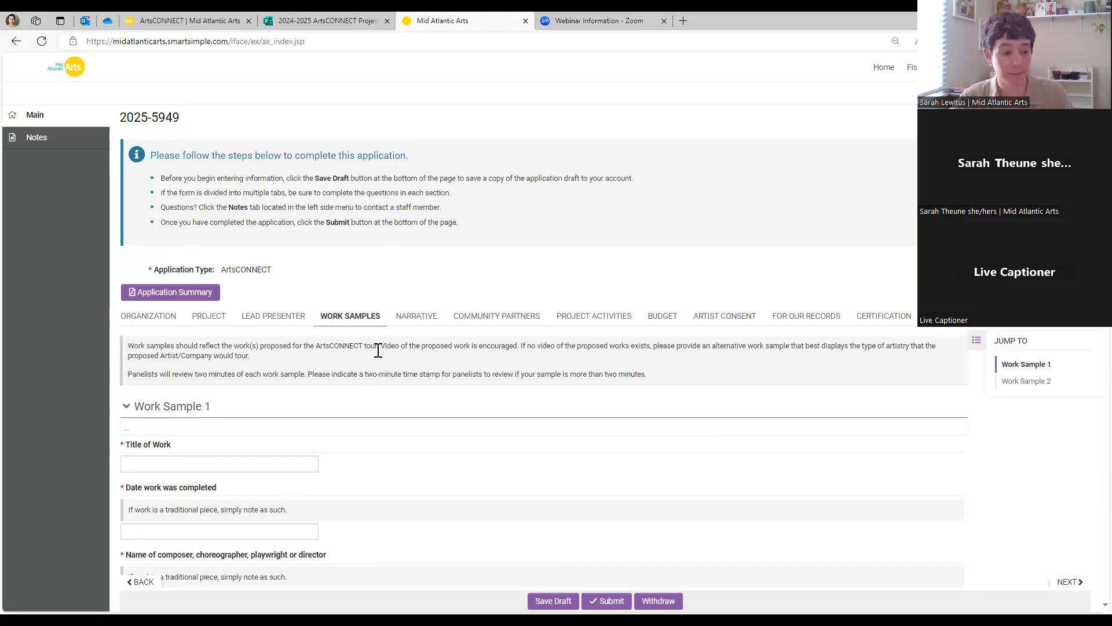
# Review the Narrative section's mission impact questions, covering the organization's mission statement and how the project advances it
pyautogui.click(425, 327)
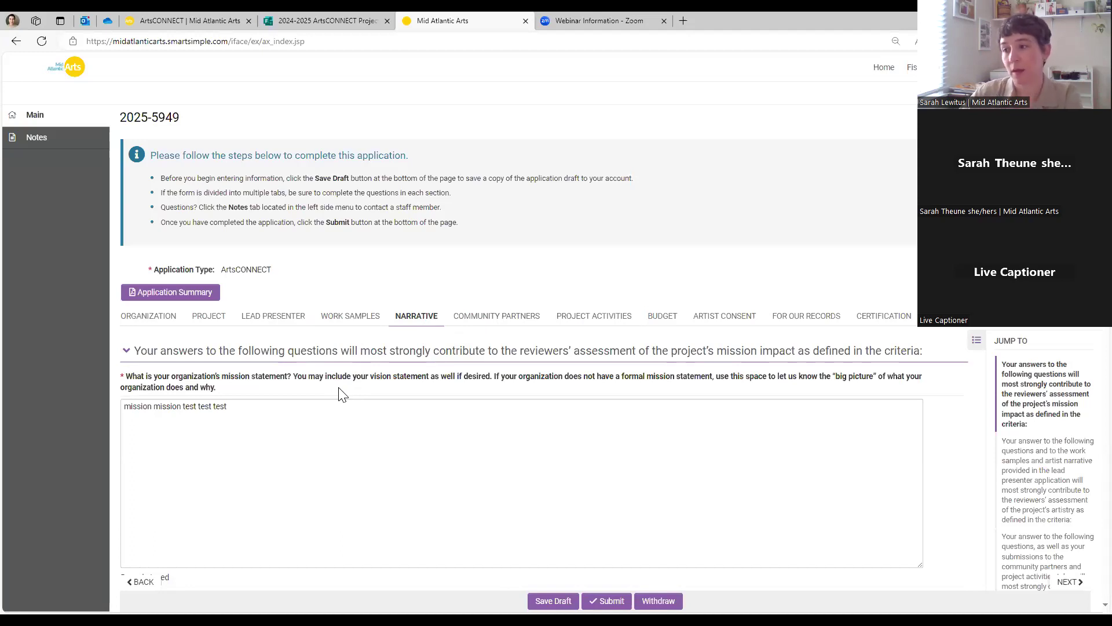
pyautogui.scroll(-3, 261, 290)
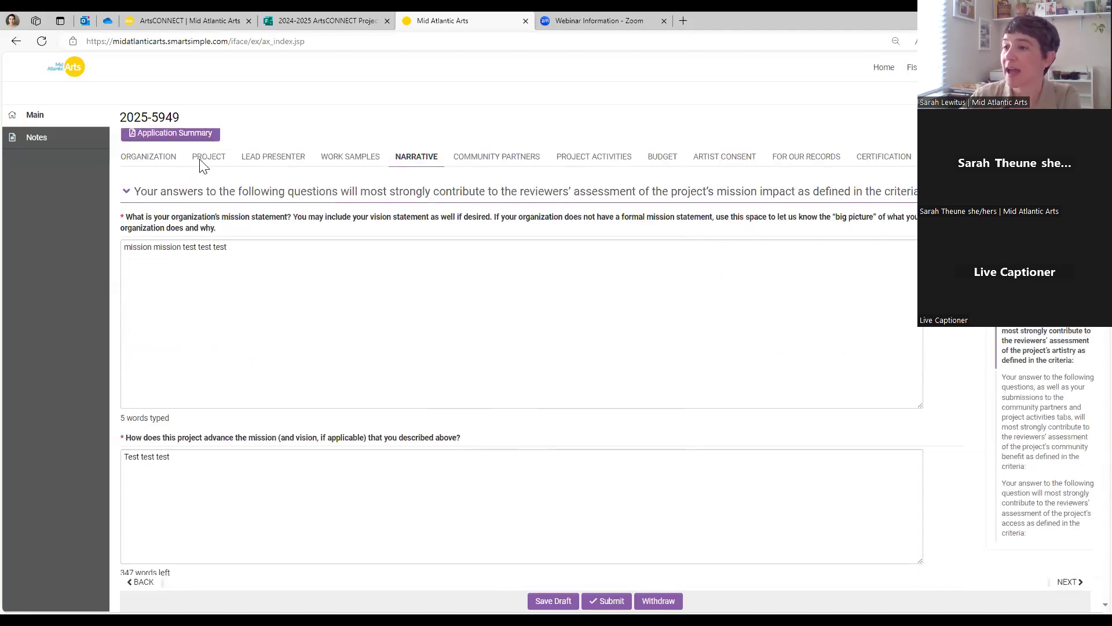
pyautogui.moveTo(141, 189); pyautogui.dragTo(921, 195)
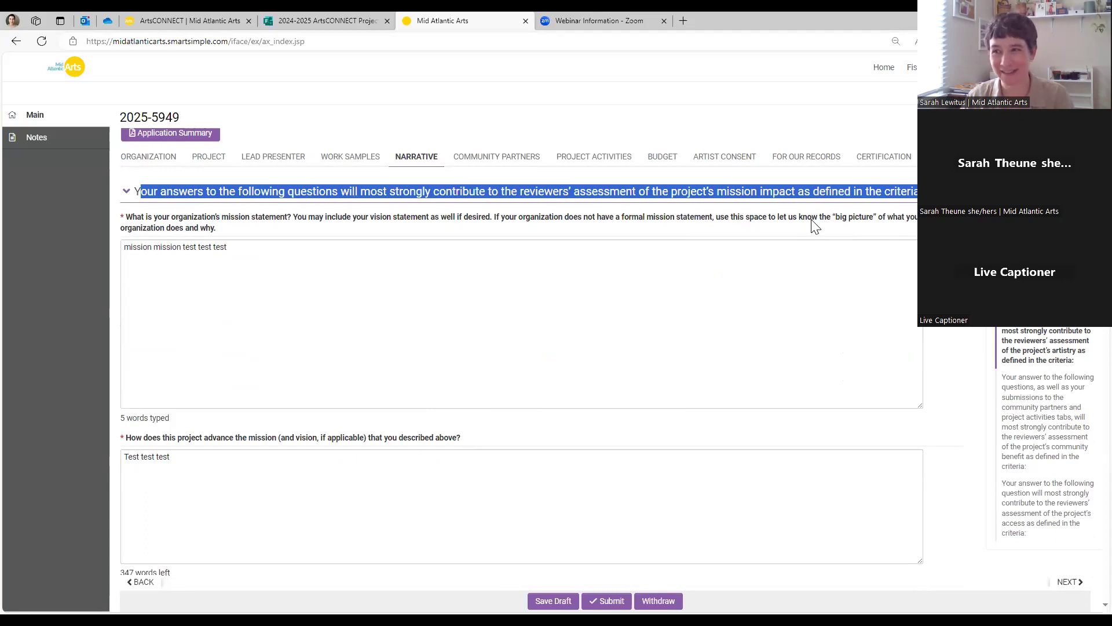
pyautogui.click(245, 312)
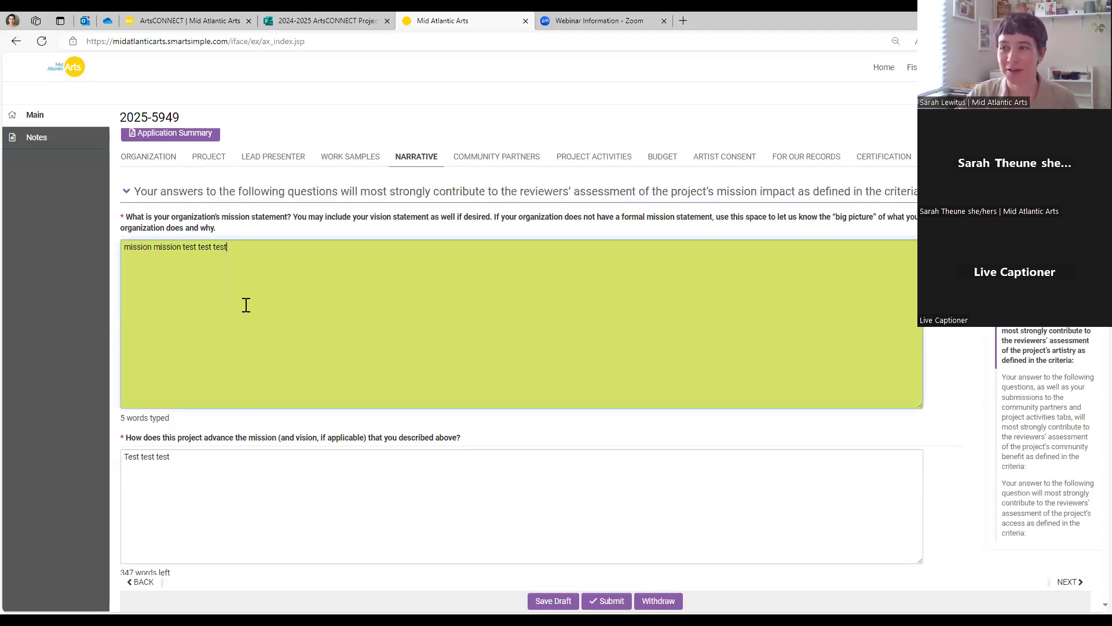
pyautogui.click(285, 501)
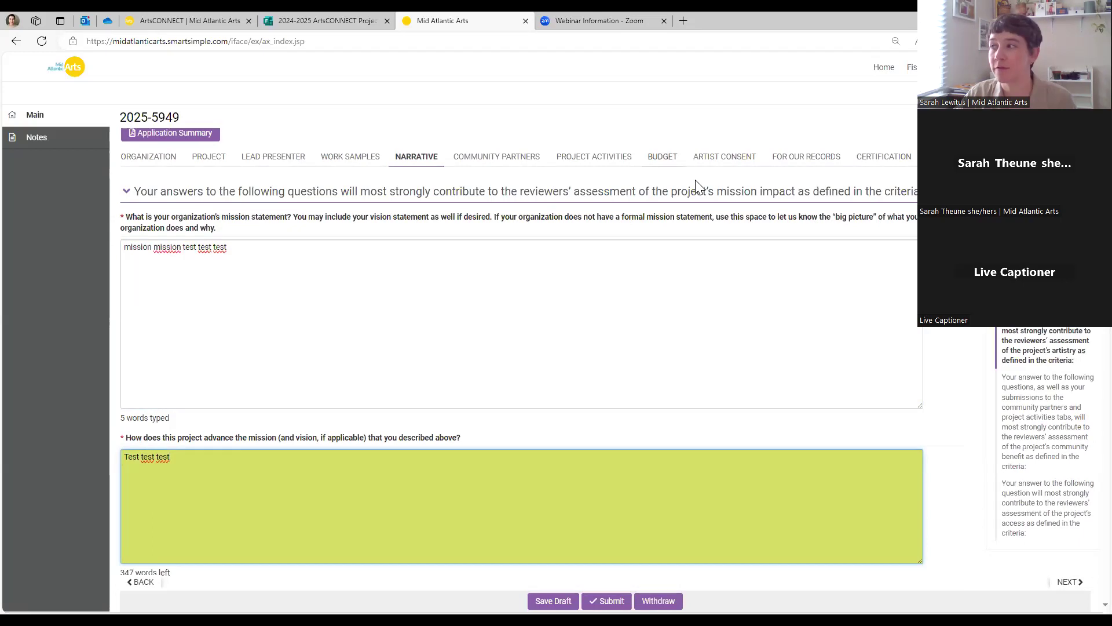
pyautogui.moveTo(914, 189); pyautogui.dragTo(717, 189)
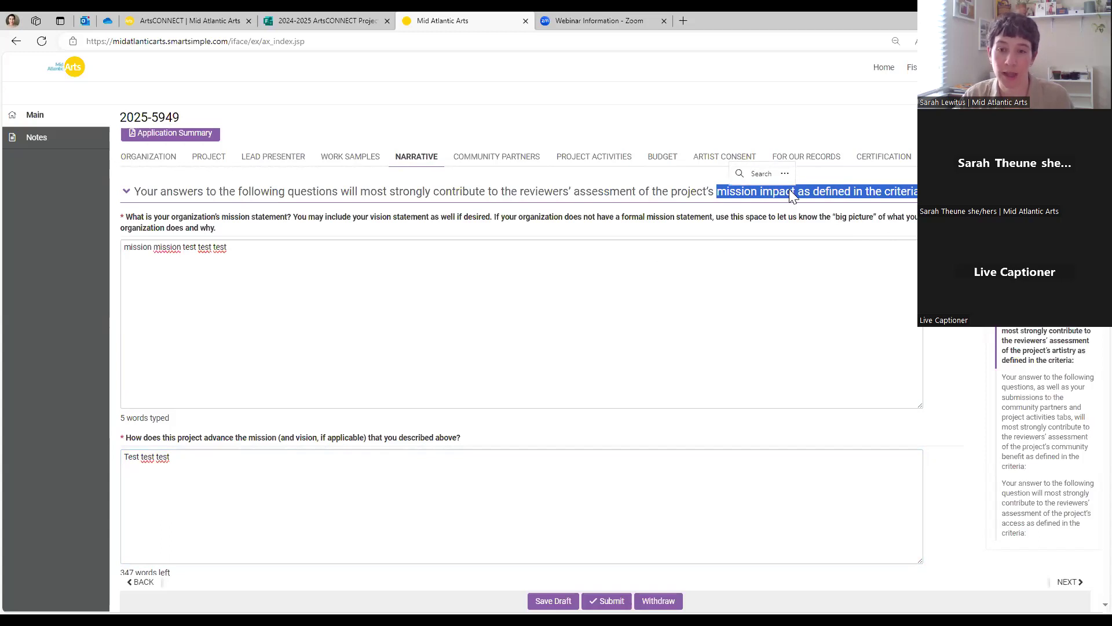
# Review the remaining Narrative questions on the project's artistry, its one to five community benefit goals, and access for underserved communities
pyautogui.scroll(-2, 492, 301)
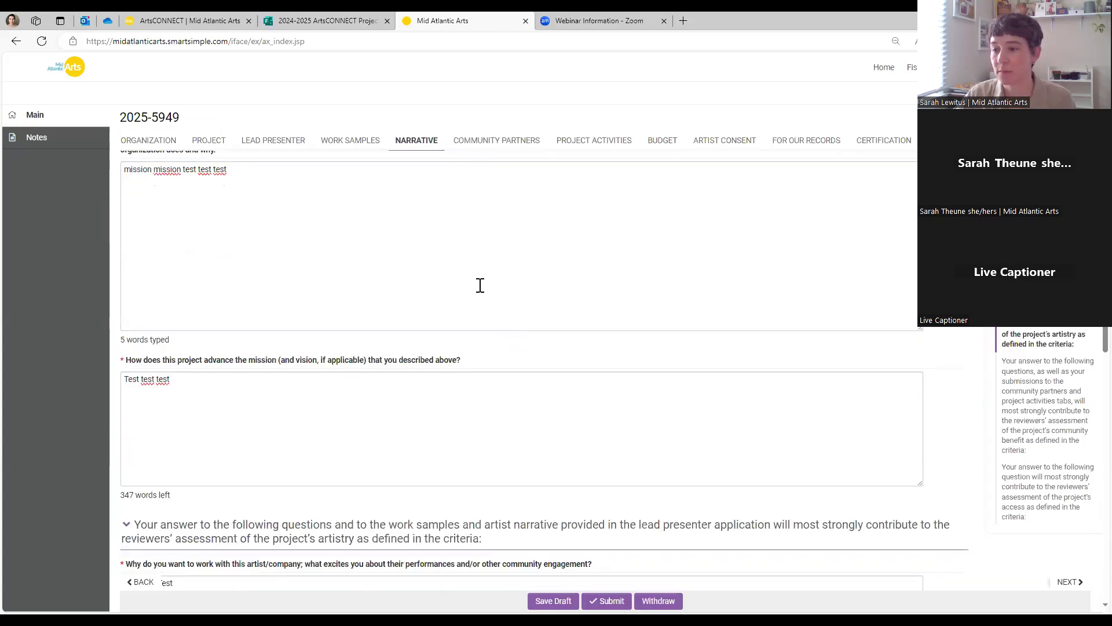
pyautogui.scroll(-4, 399, 397)
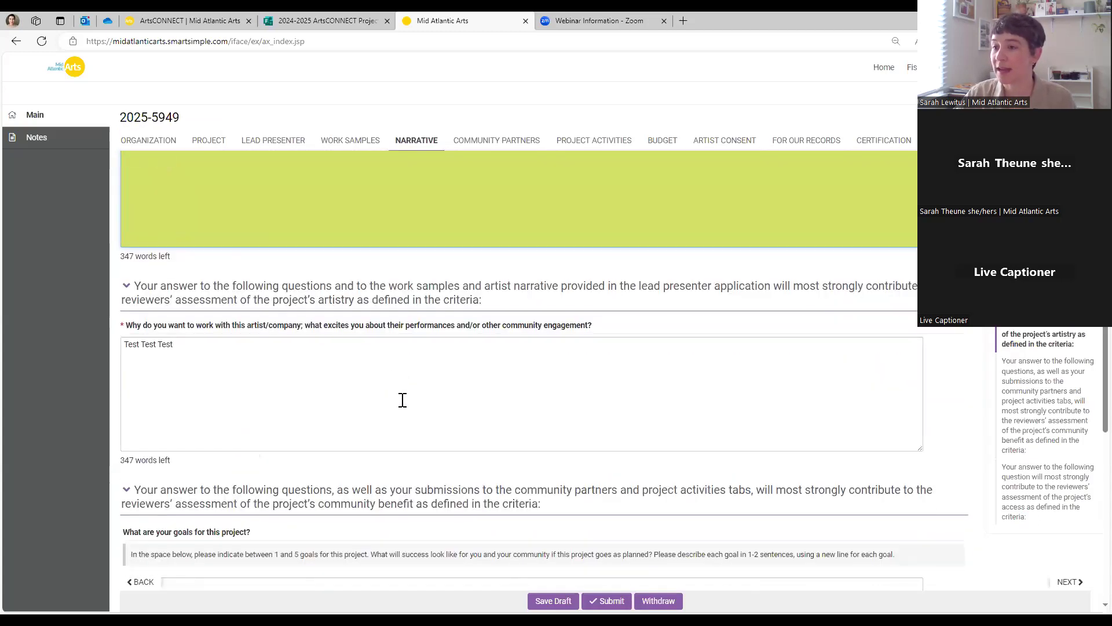
pyautogui.scroll(-1, 417, 302)
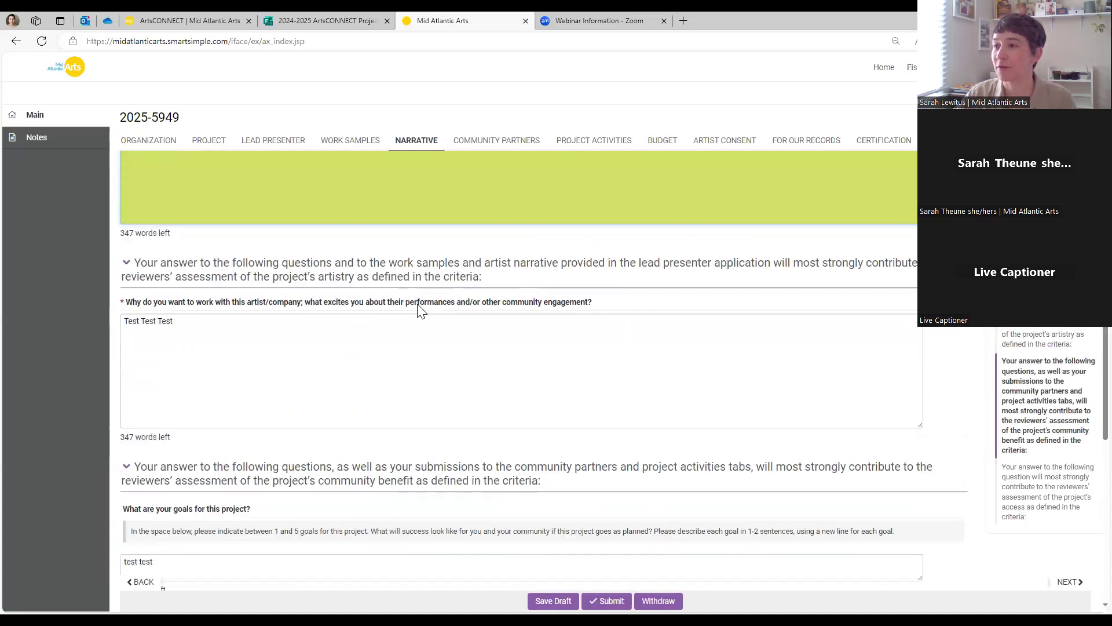
pyautogui.scroll(1, 421, 311)
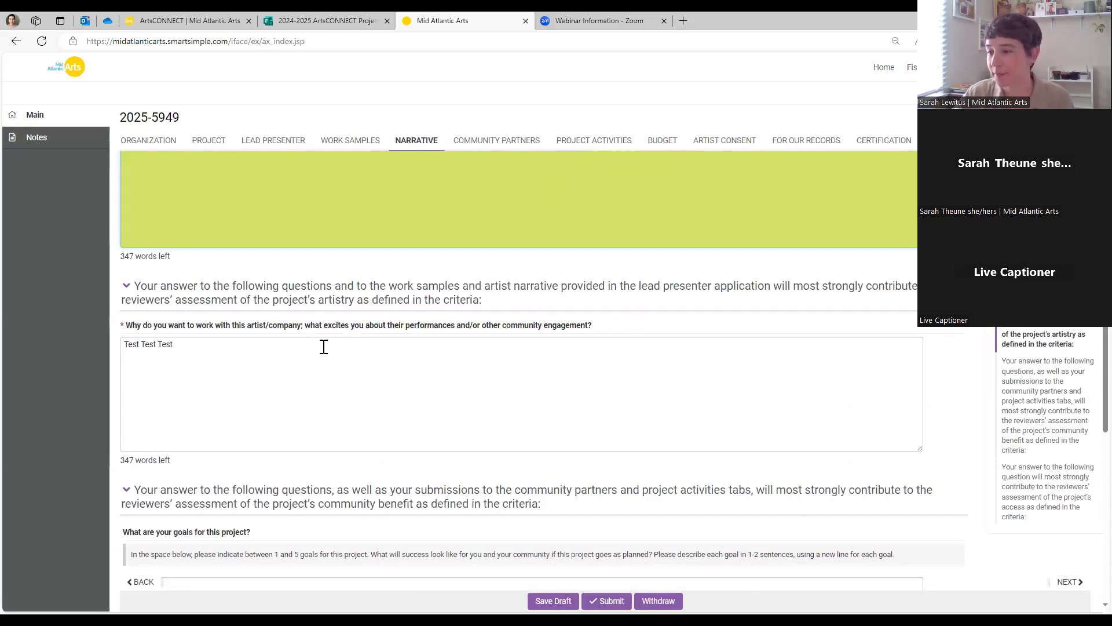
pyautogui.scroll(-5, 323, 346)
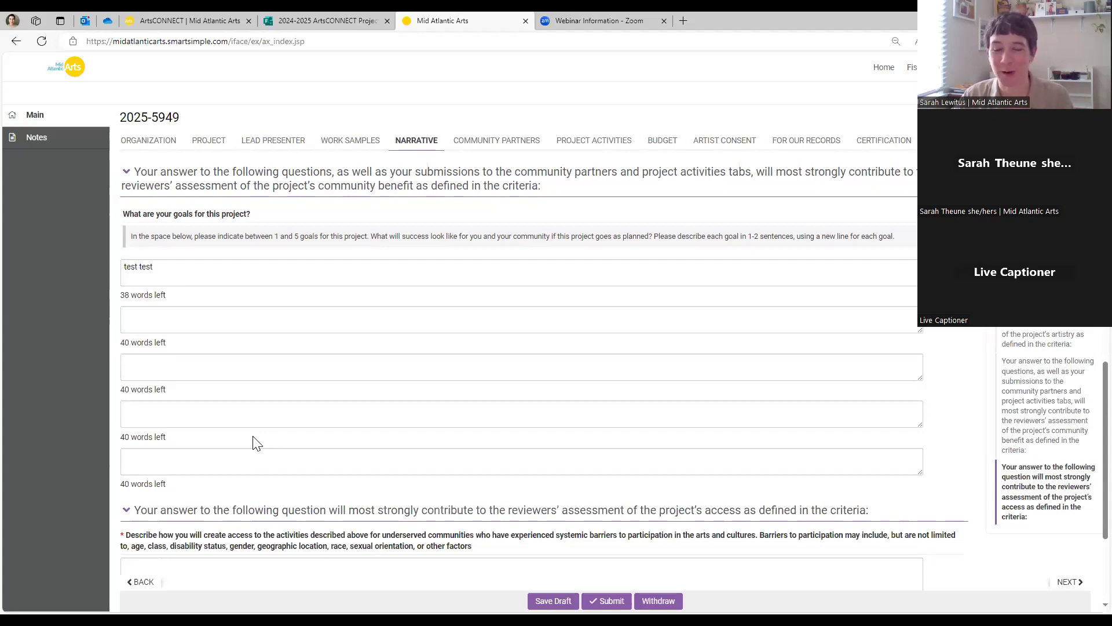
pyautogui.scroll(-3, 253, 443)
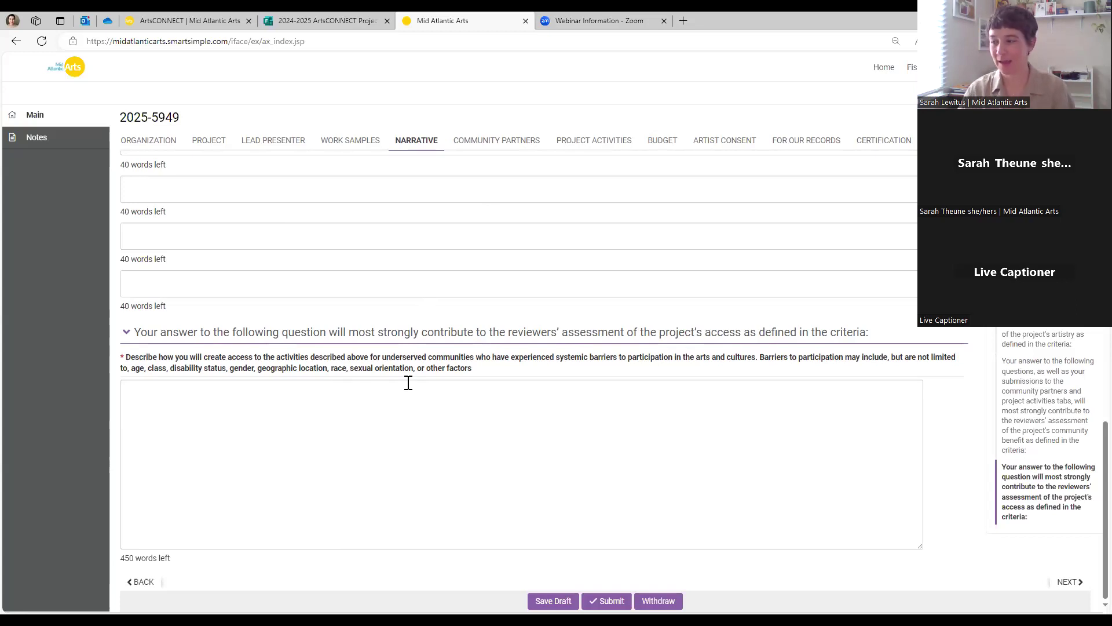
pyautogui.click(551, 601)
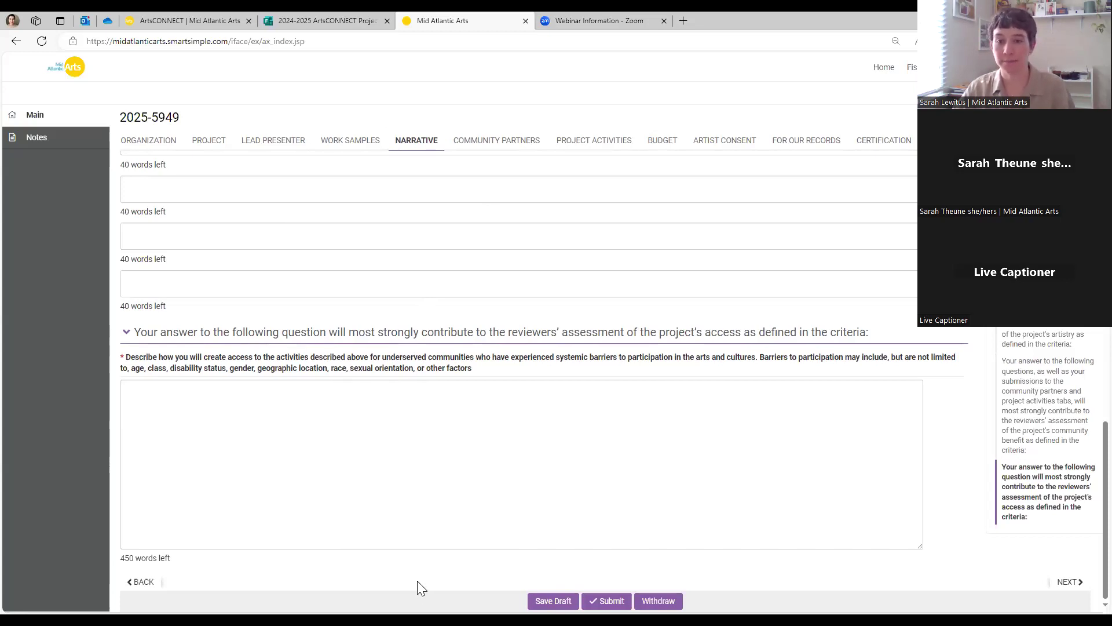
# Review the Community Partners and Project Activities sections, covering what must be listed for each partner and activity
pyautogui.click(499, 145)
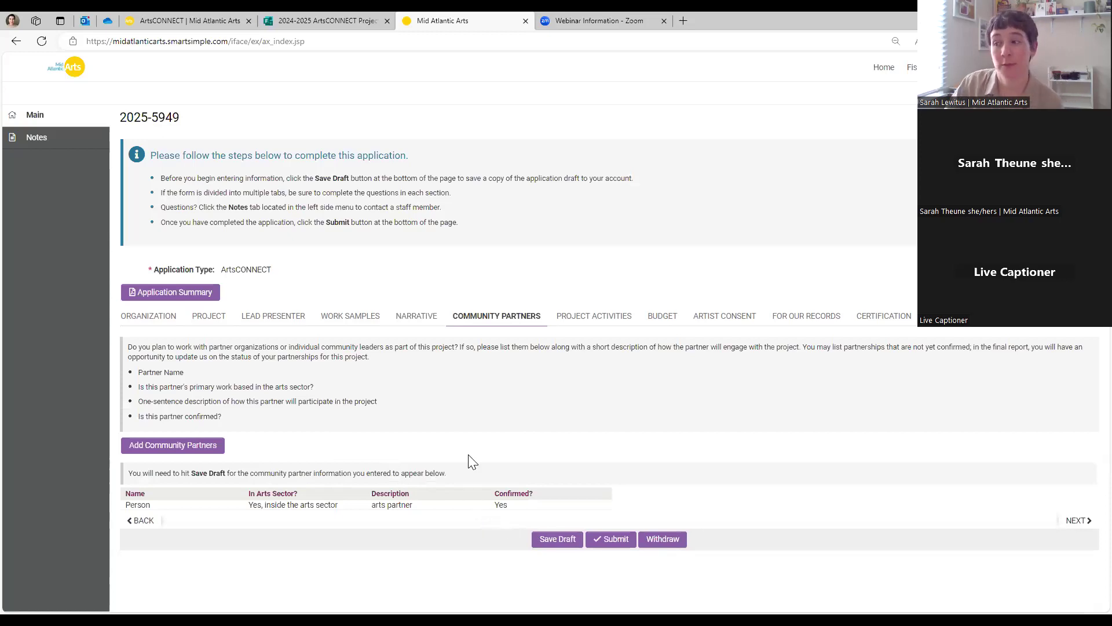
pyautogui.click(585, 324)
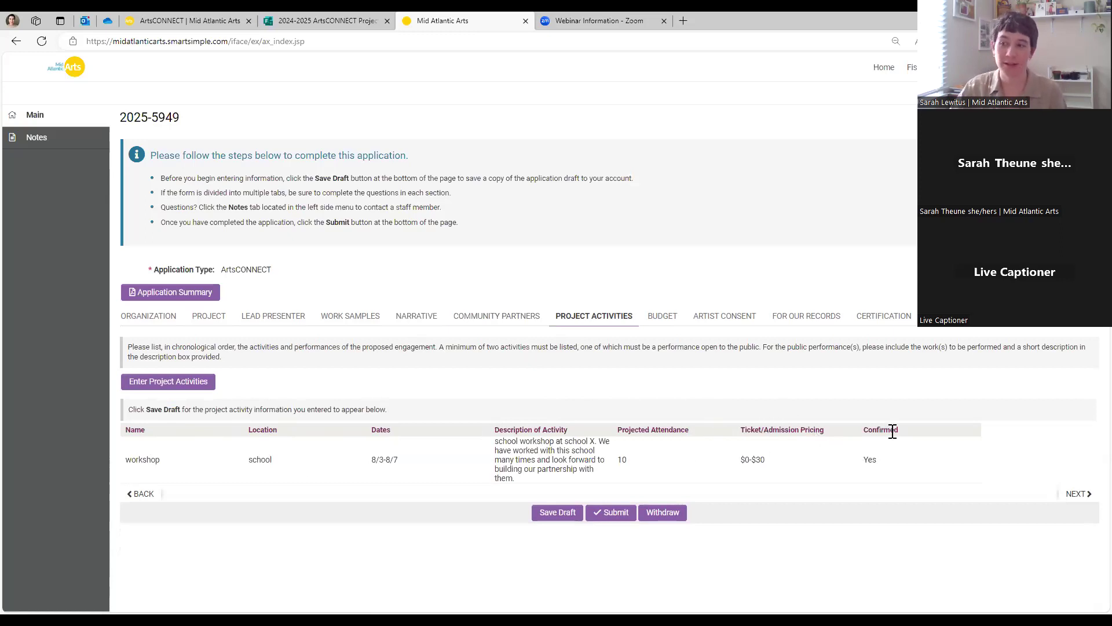
pyautogui.click(492, 319)
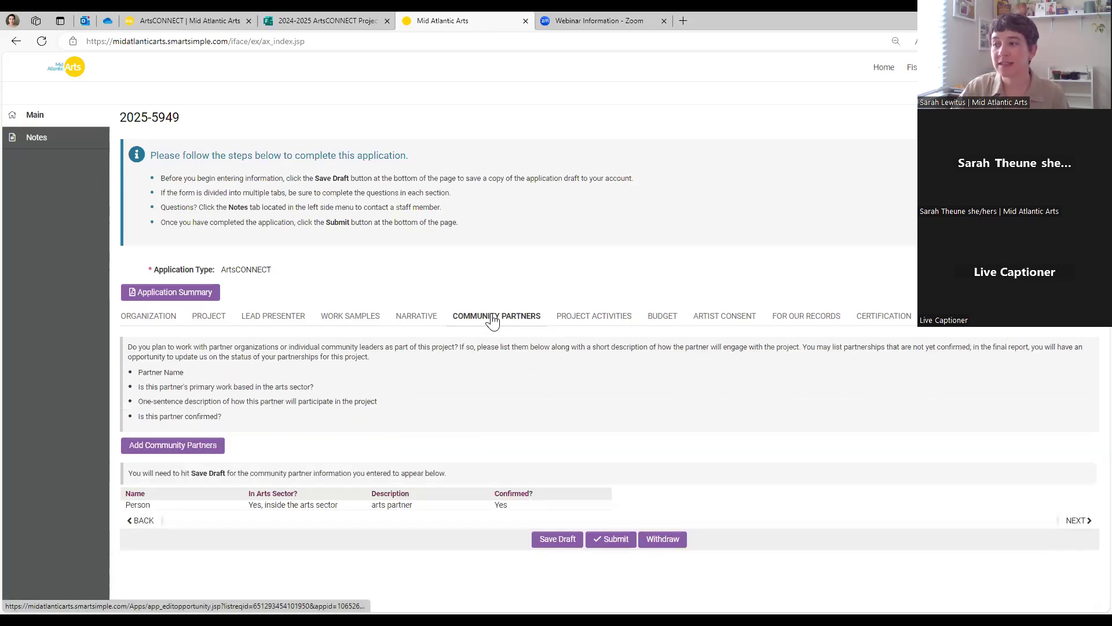
pyautogui.click(561, 320)
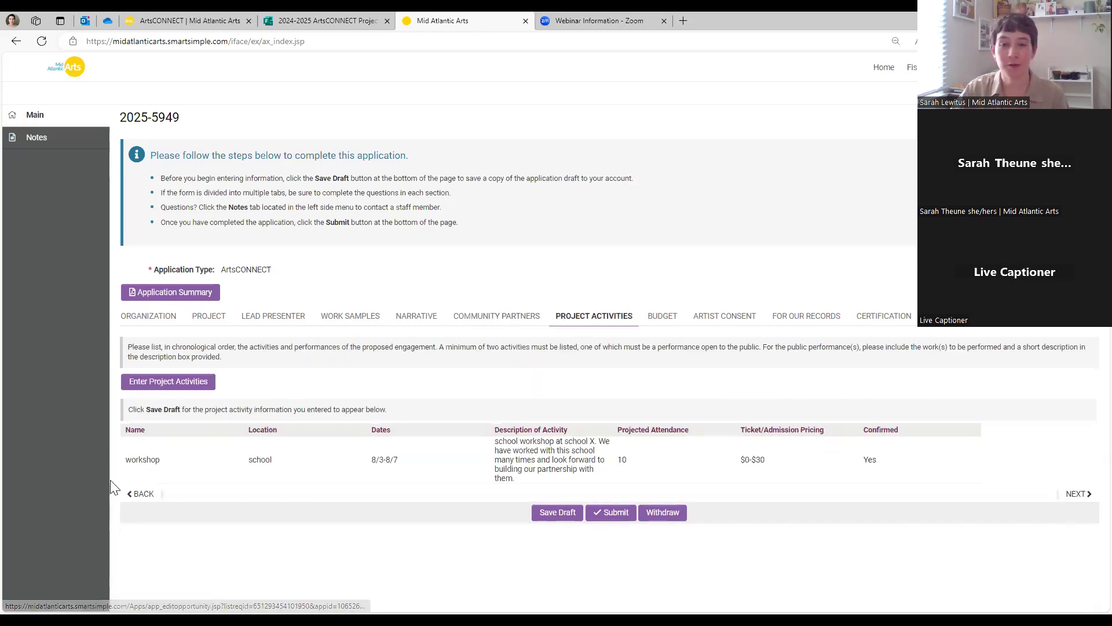
pyautogui.click(143, 387)
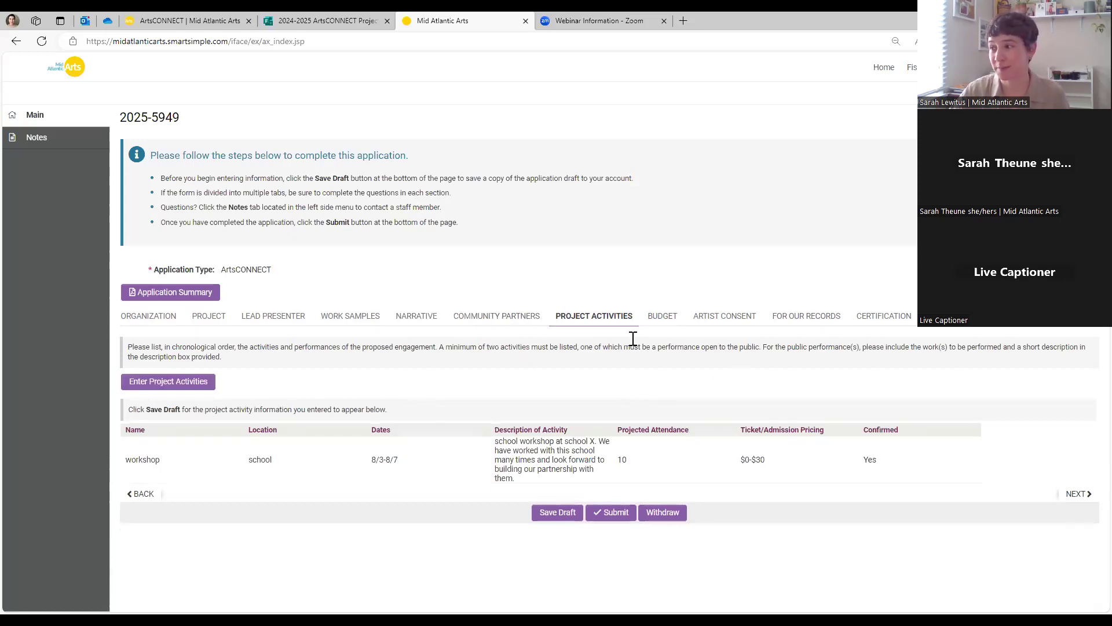
# Review the Budget section's funding rules and the Negotiated Artist Fee under Project Expenses
pyautogui.click(666, 316)
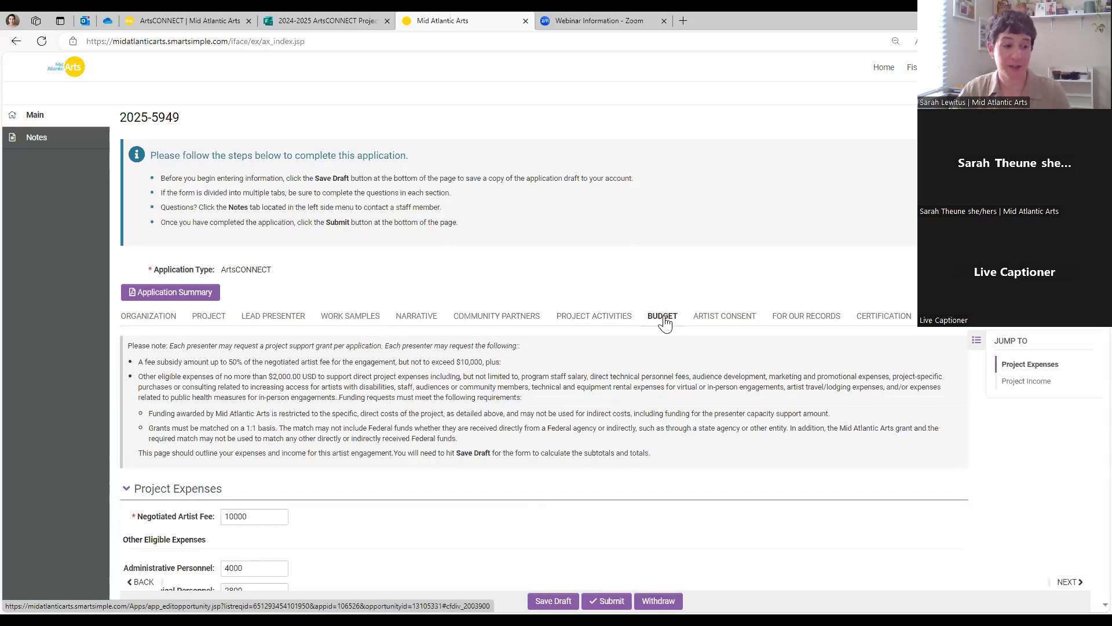
pyautogui.scroll(-2, 351, 452)
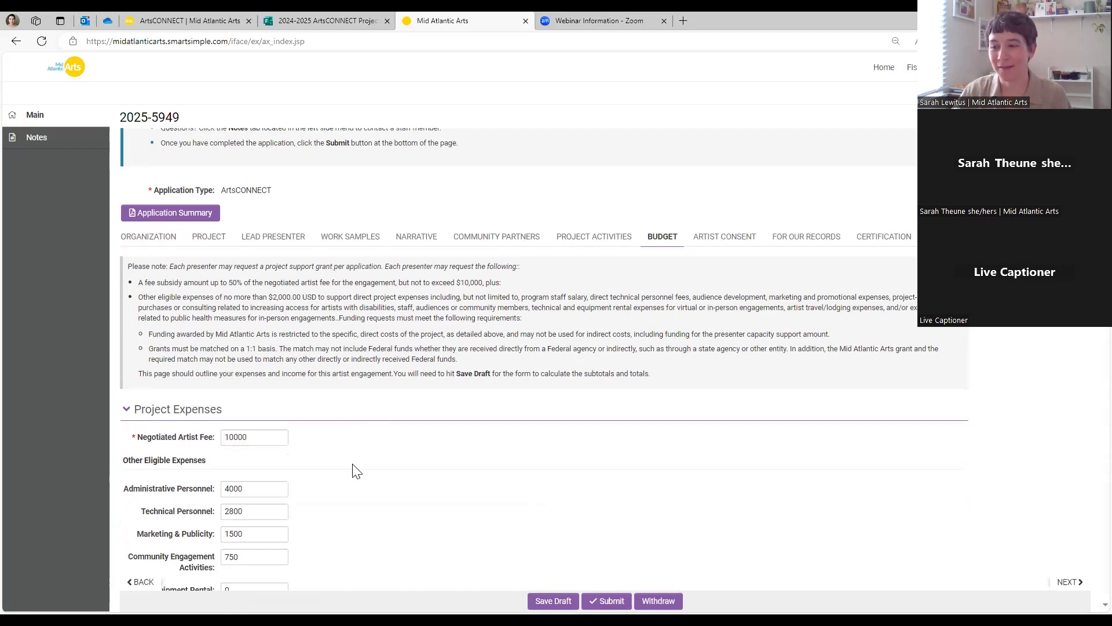
pyautogui.scroll(-2, 356, 470)
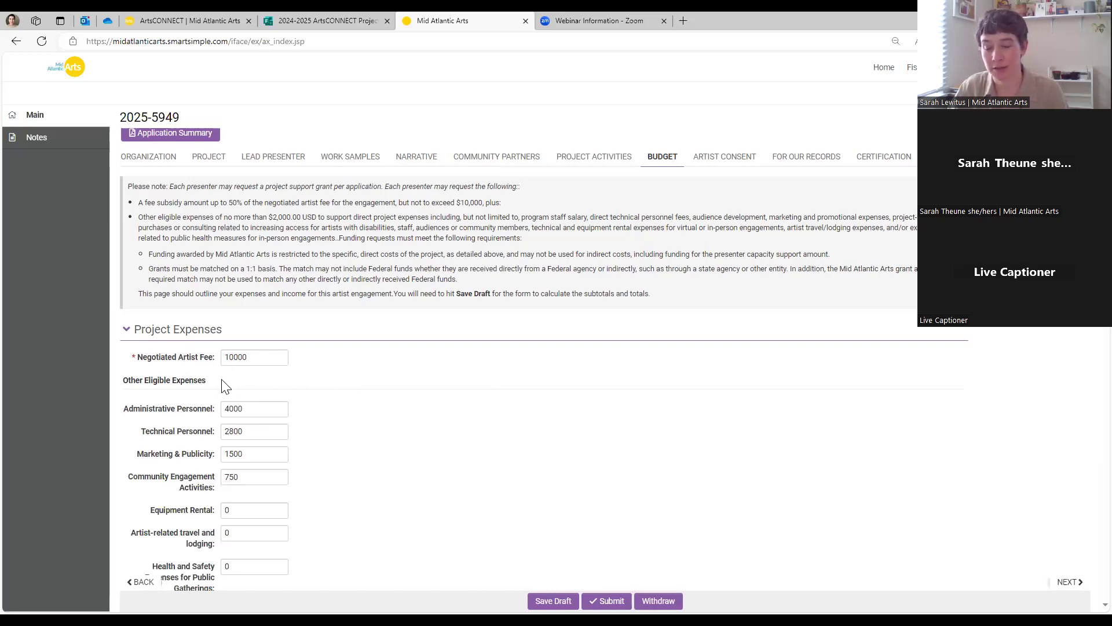
pyautogui.click(233, 357)
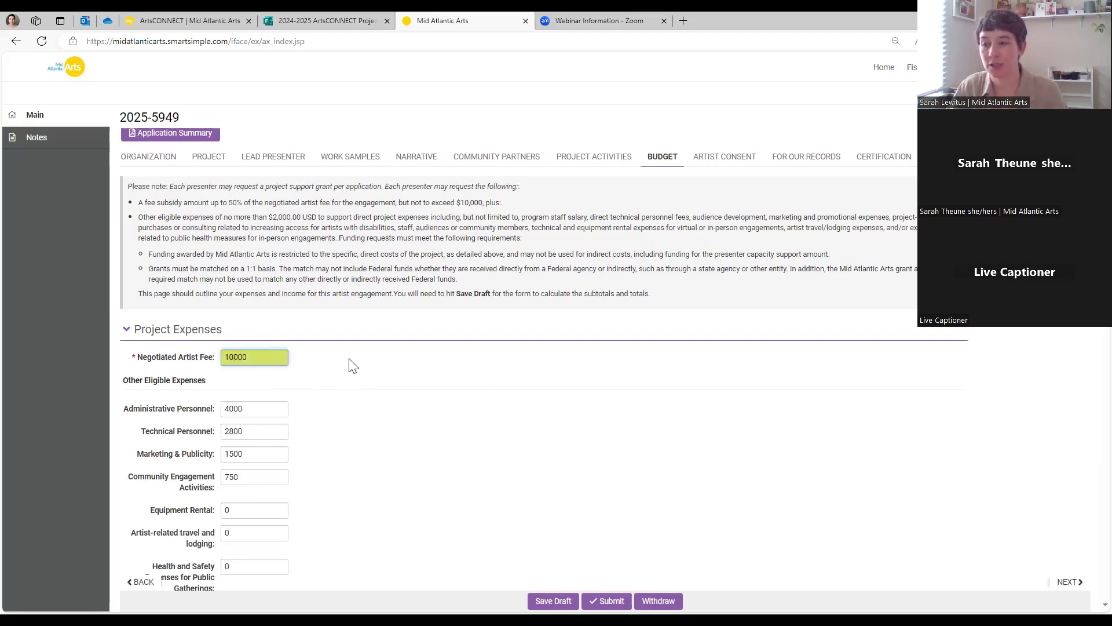
# Check the Maximum Fee Subsidy Request Amount in the budget's Grant Request part
pyautogui.scroll(-14, 352, 365)
pyautogui.scroll(-8, 352, 362)
pyautogui.scroll(-3, 351, 358)
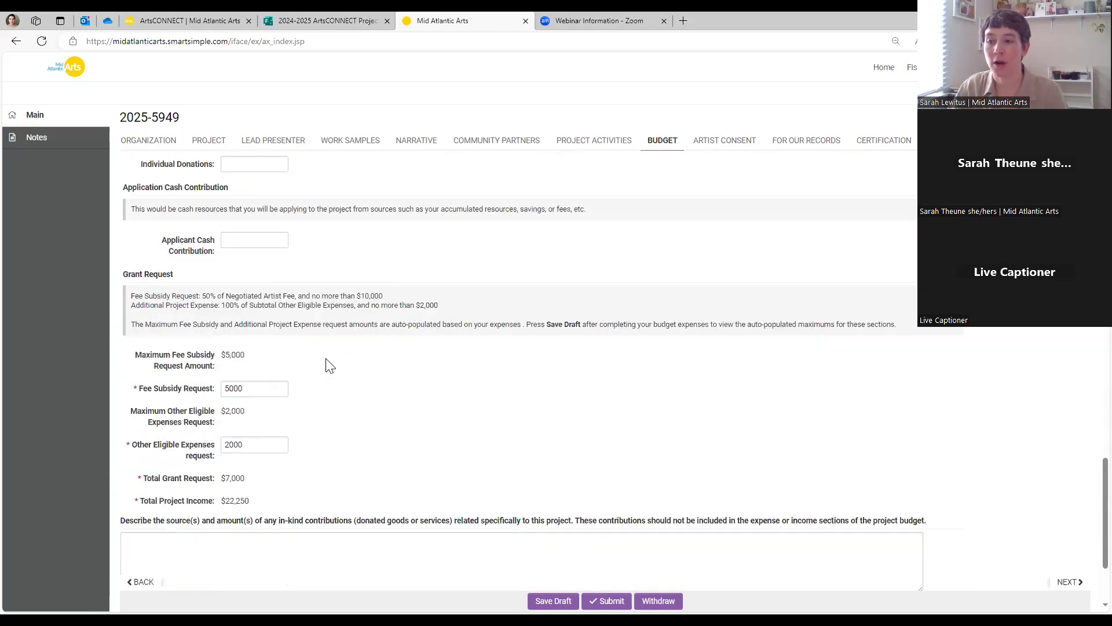
pyautogui.moveTo(223, 271); pyautogui.dragTo(249, 272)
pyautogui.click(246, 285)
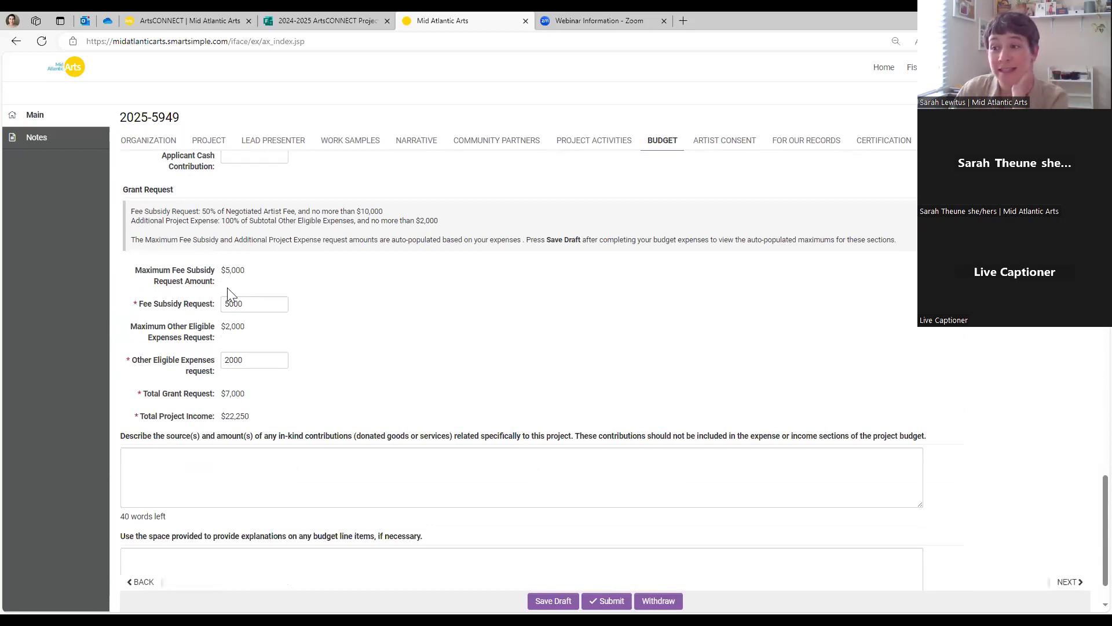
# Review the budget's Project Expenses, from the negotiated artist fee through the Other Eligible Expenses lines and their subtotal
pyautogui.scroll(10, 318, 365)
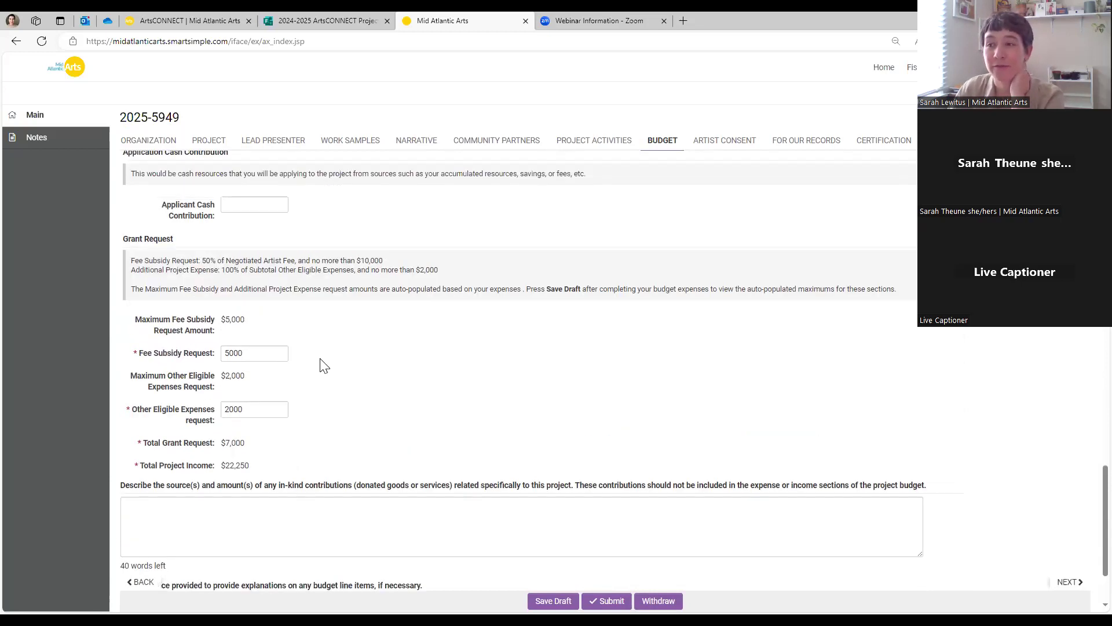
pyautogui.scroll(10, 320, 369)
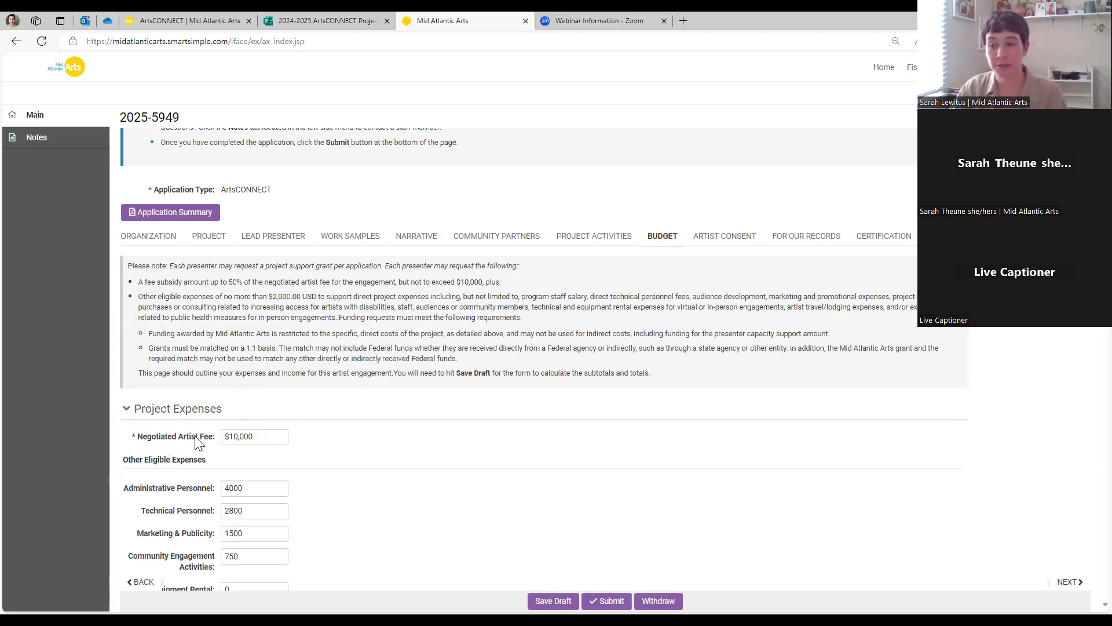
pyautogui.scroll(-5, 195, 438)
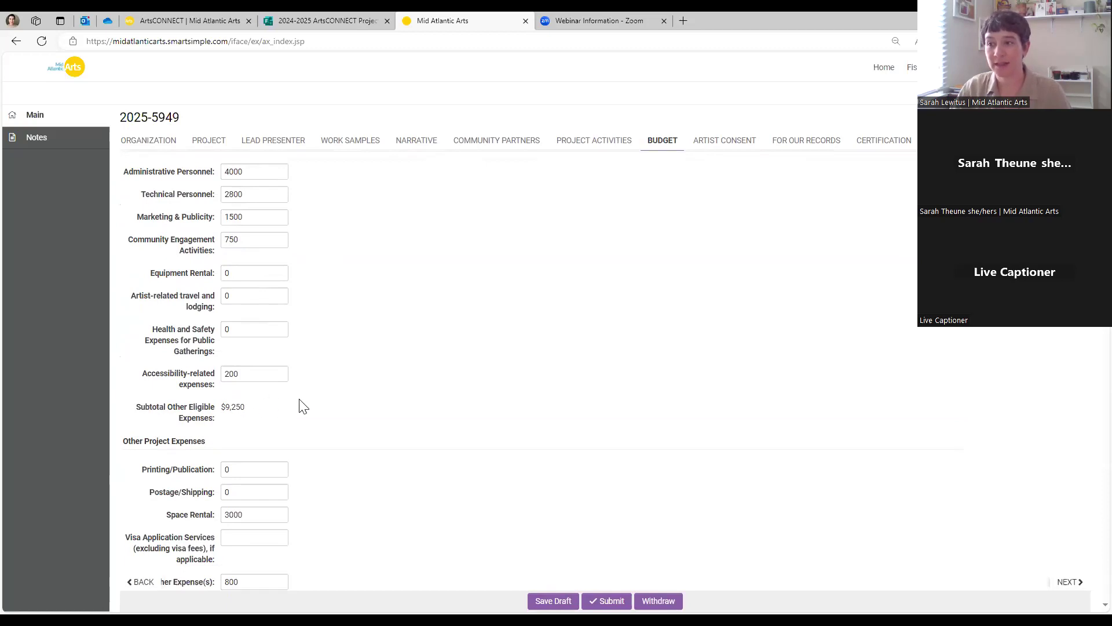
pyautogui.scroll(2, 286, 216)
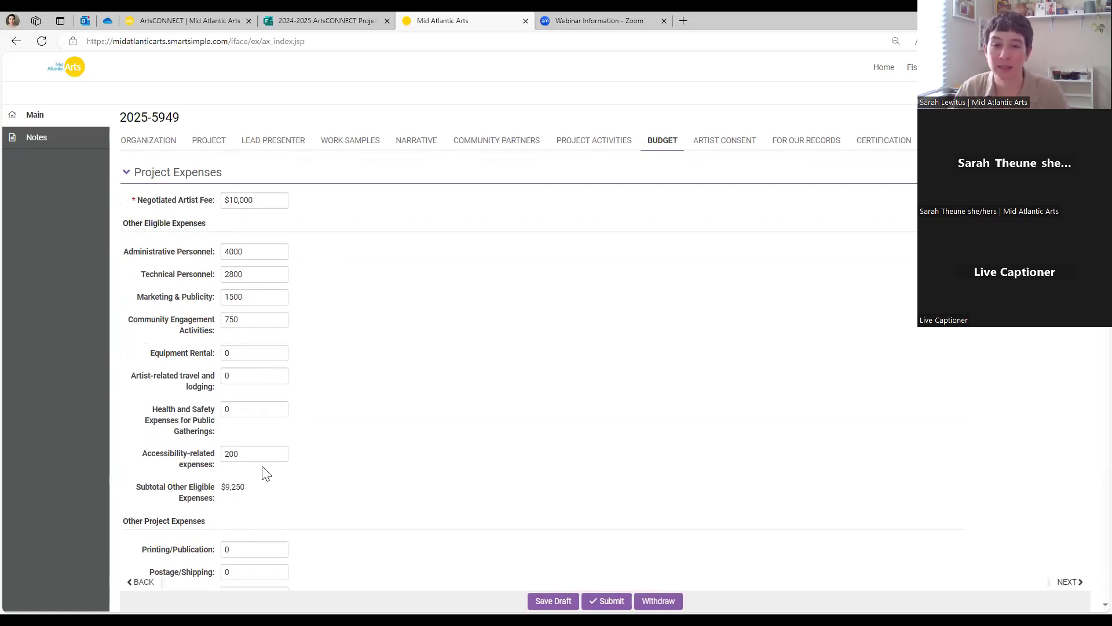
# Review the Project Income part, checking the Maximum Other Eligible Expenses Request, Total Grant Request and Total Project Income
pyautogui.scroll(-20, 263, 472)
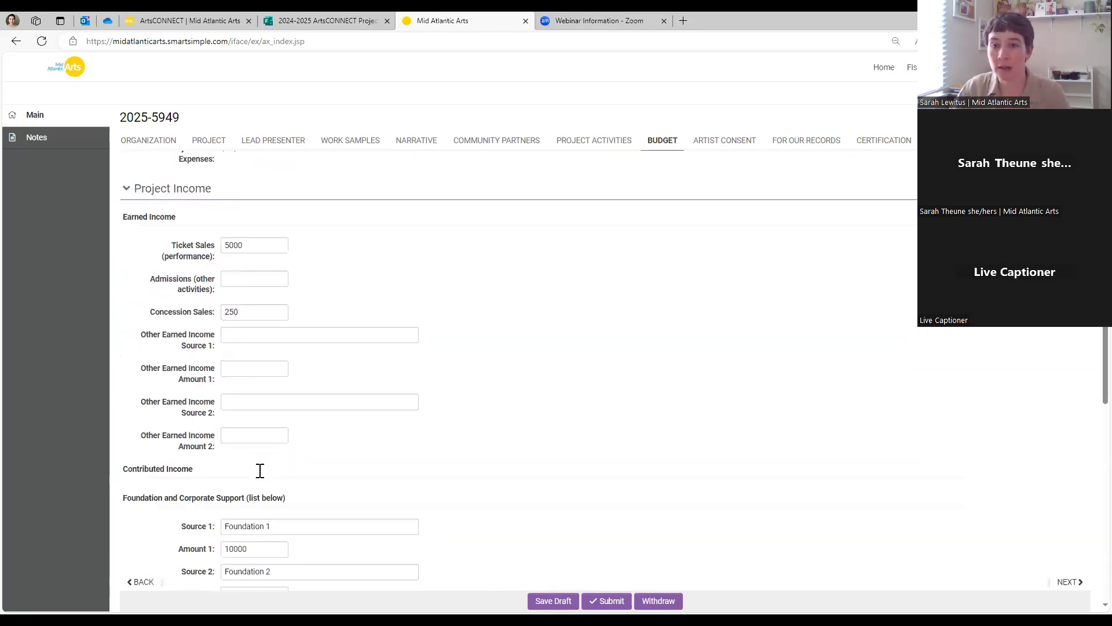
pyautogui.scroll(-15, 259, 469)
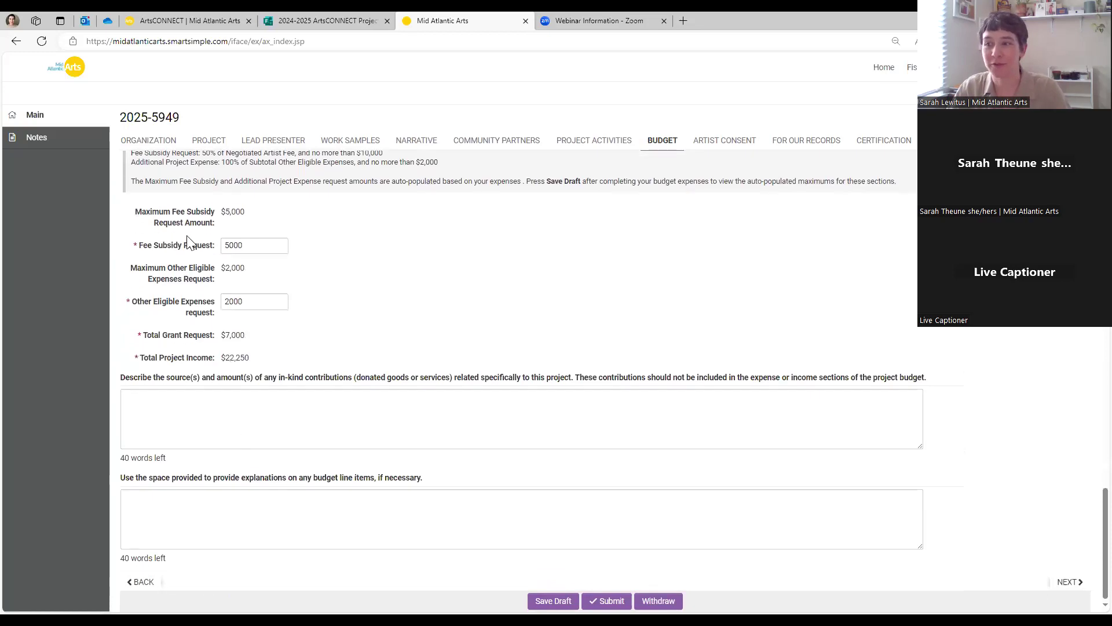
pyautogui.moveTo(224, 268); pyautogui.dragTo(248, 271)
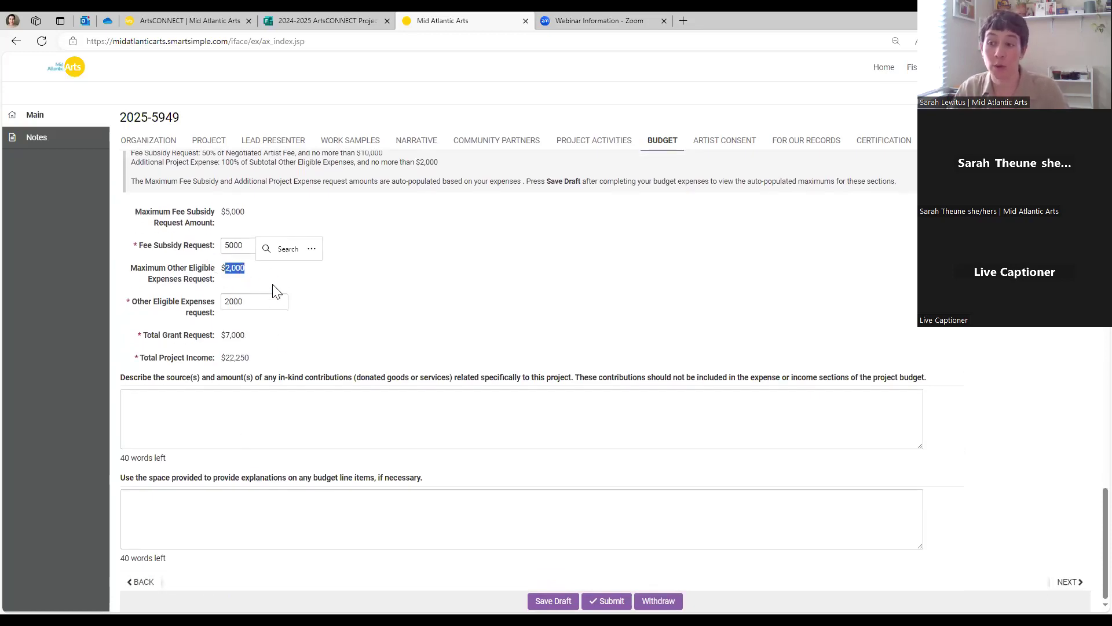
pyautogui.click(276, 284)
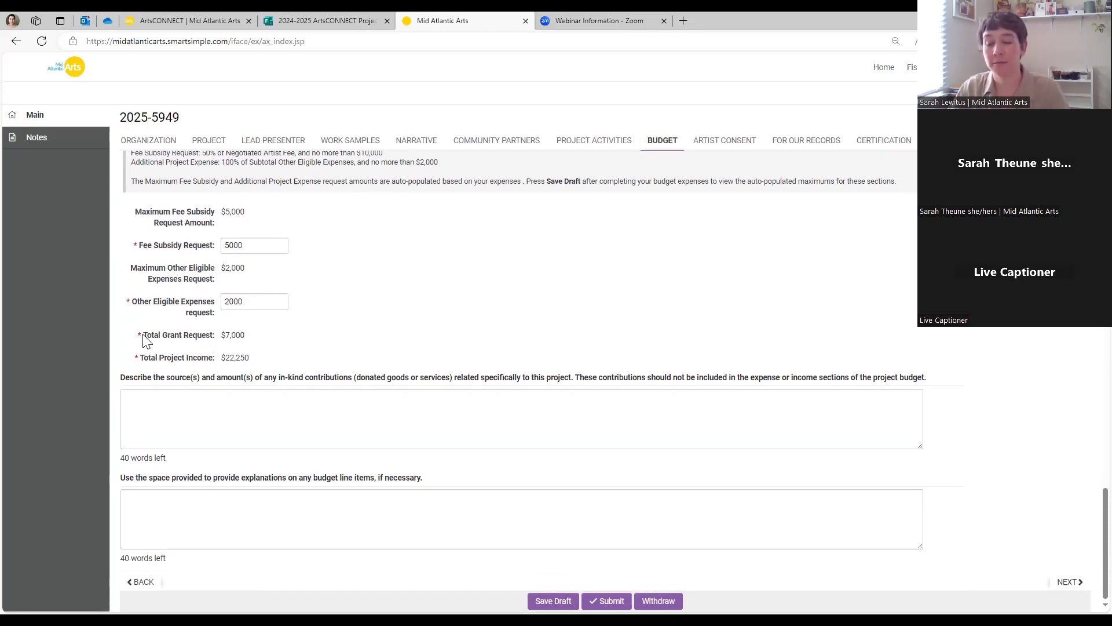
pyautogui.moveTo(147, 336); pyautogui.dragTo(257, 343)
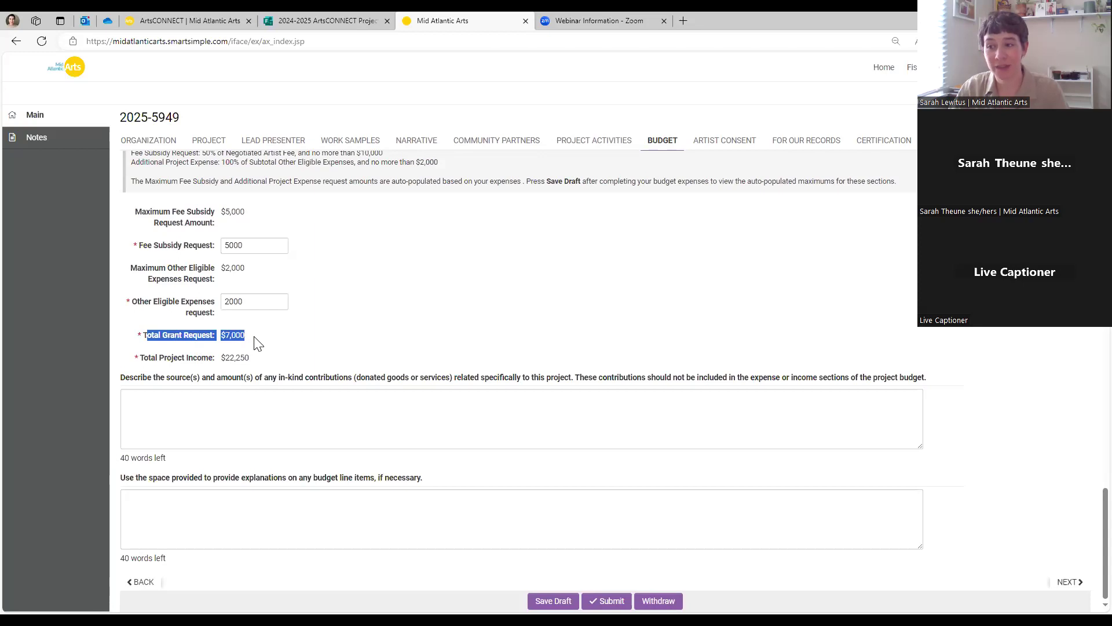
pyautogui.click(229, 359)
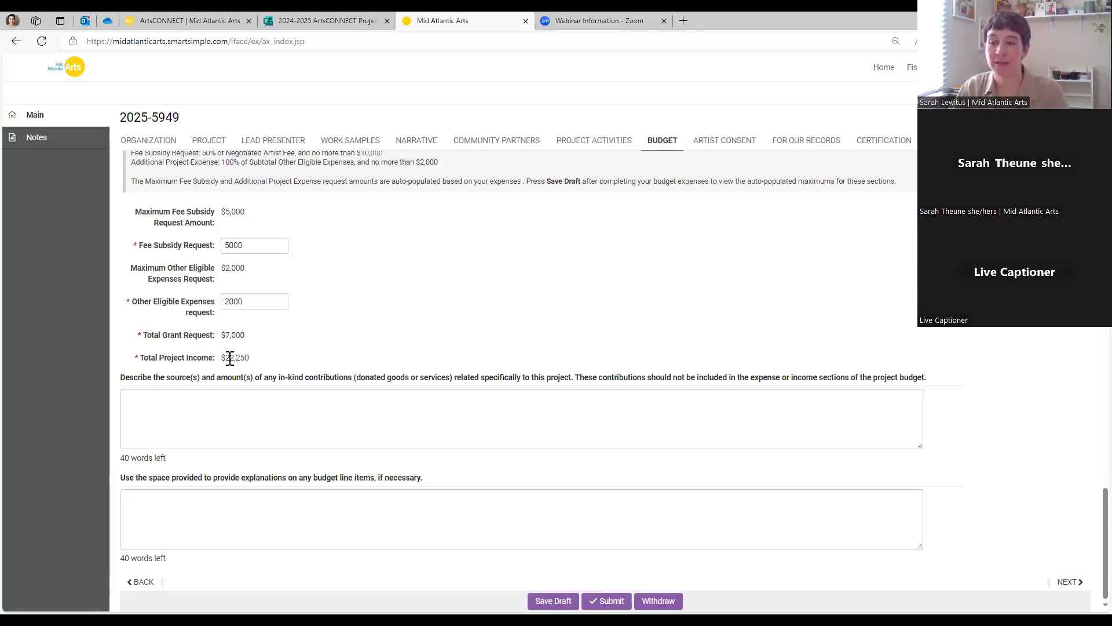
pyautogui.scroll(10, 318, 349)
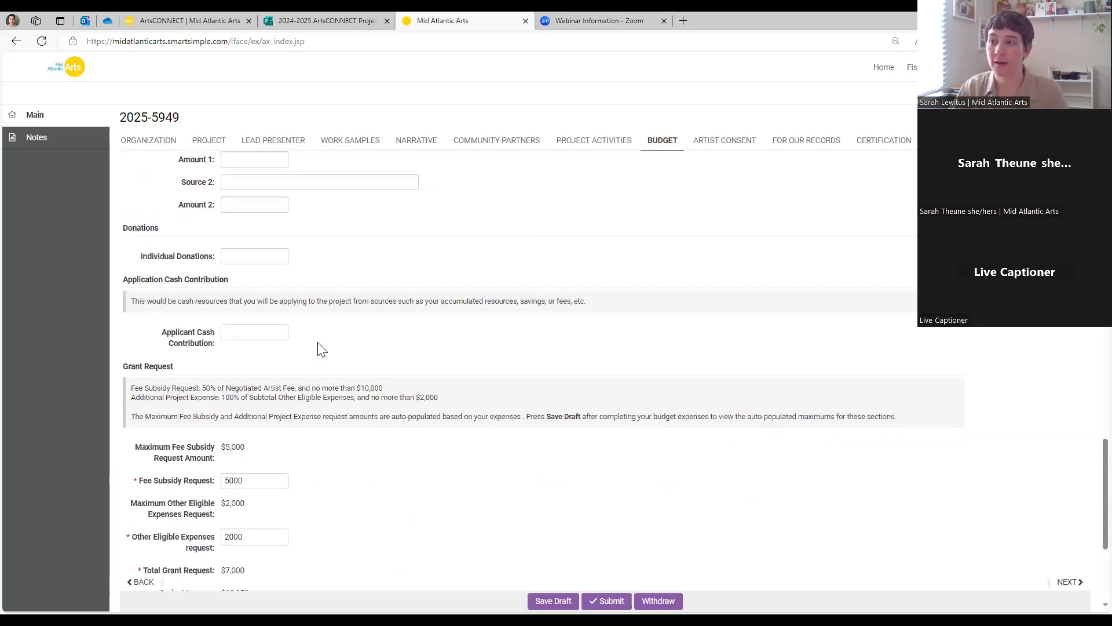
# Review the Earned Income and foundation support lines under Project Income, and open the Artist Consent section
pyautogui.scroll(8, 318, 350)
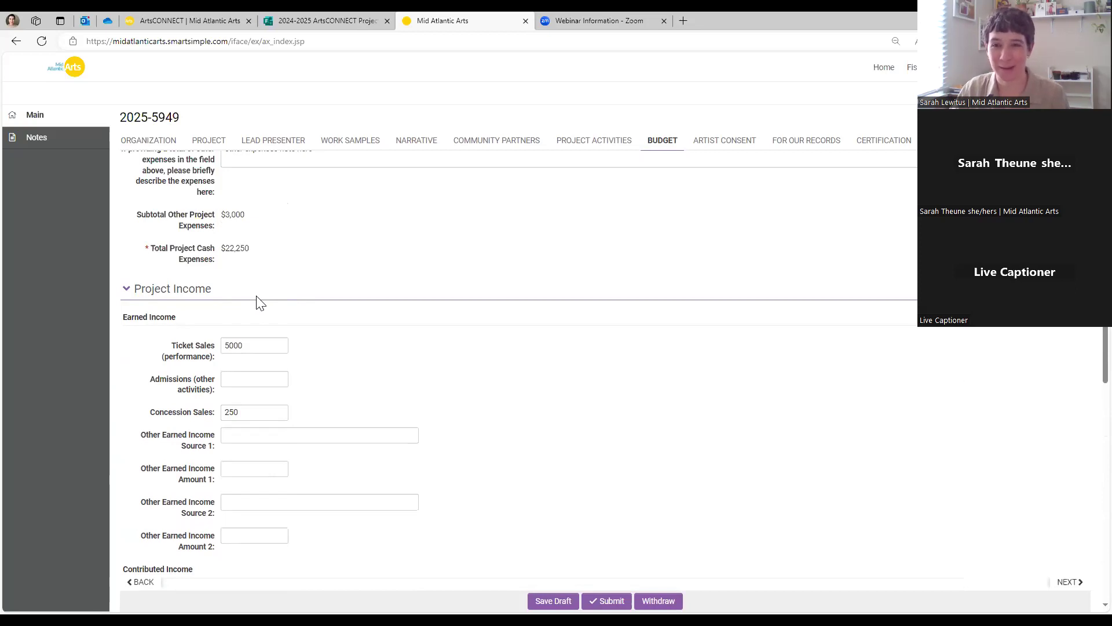
pyautogui.scroll(-3, 335, 359)
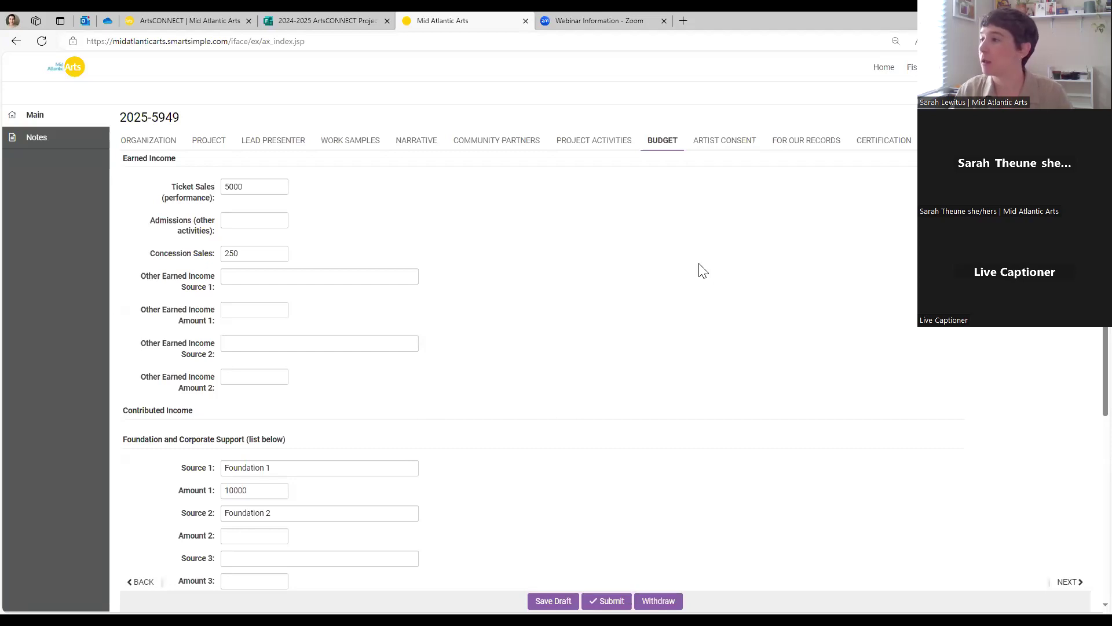
pyautogui.click(703, 144)
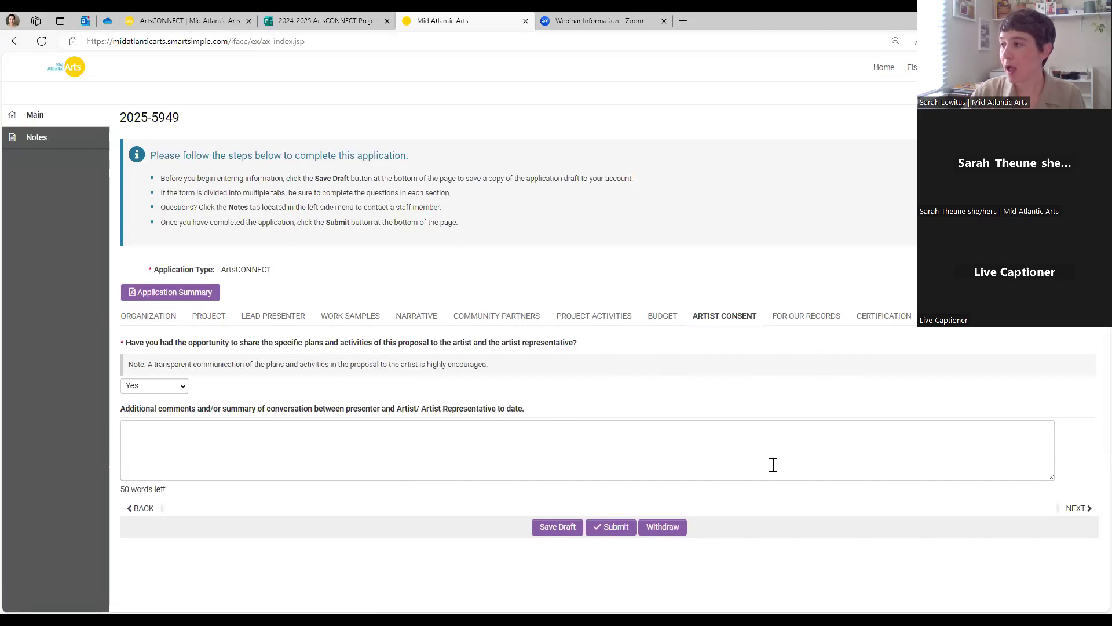
# Review the For Our Records section, covering the profile update links, organization details, Project Discipline and Demographics
pyautogui.click(796, 318)
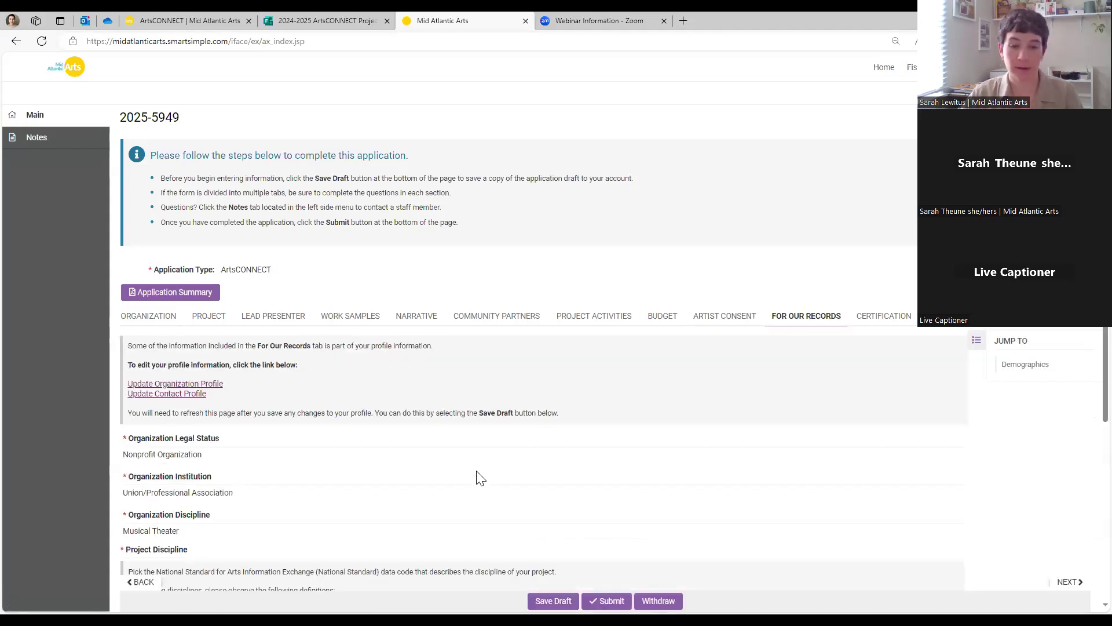
pyautogui.scroll(-5, 453, 538)
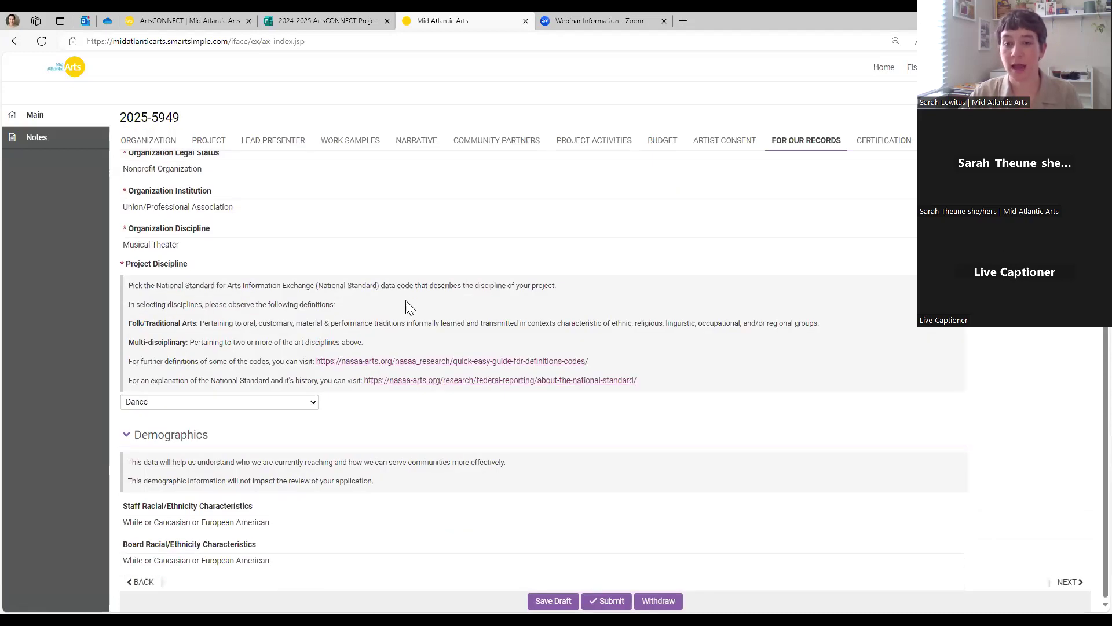
pyautogui.scroll(-1, 363, 341)
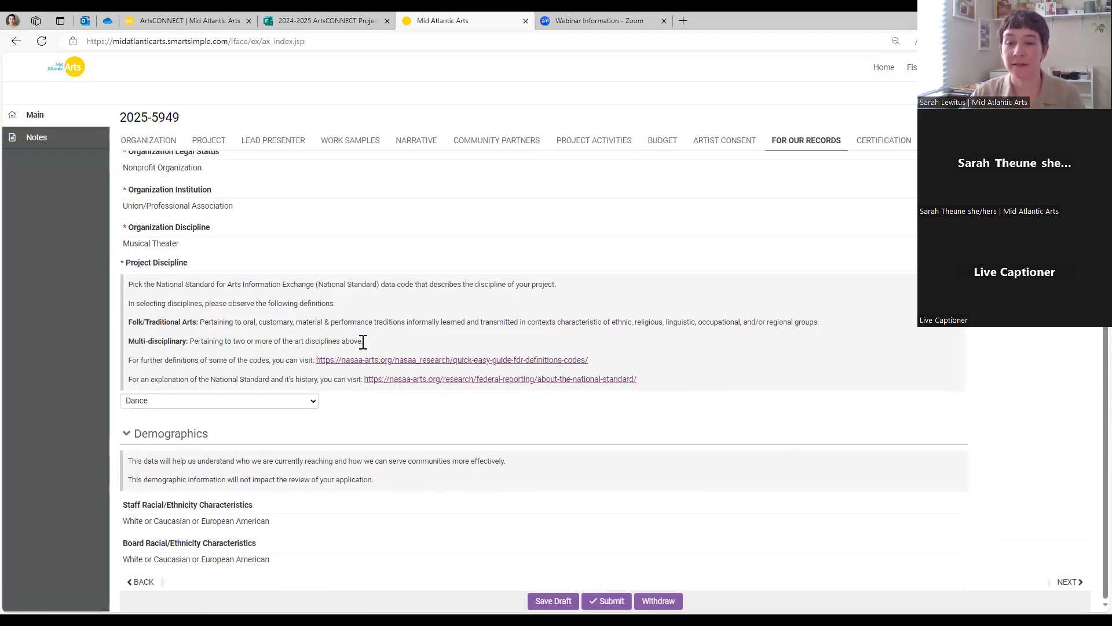
pyautogui.scroll(5, 363, 341)
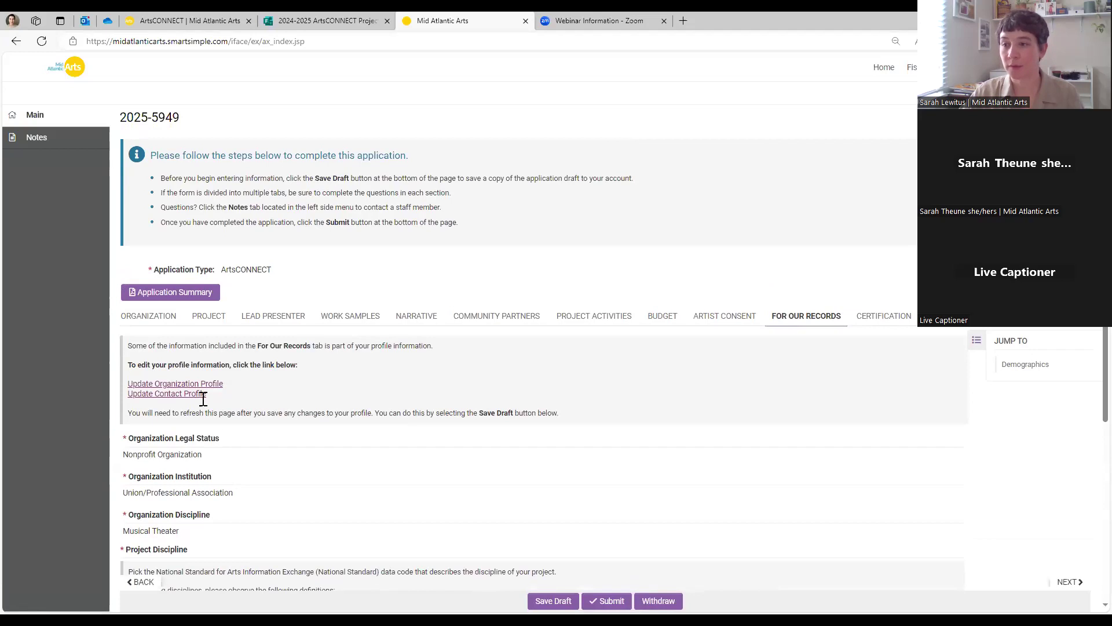
# Review the Project Discipline definitions and browse the available disciplines without changing the selection
pyautogui.scroll(-1, 347, 440)
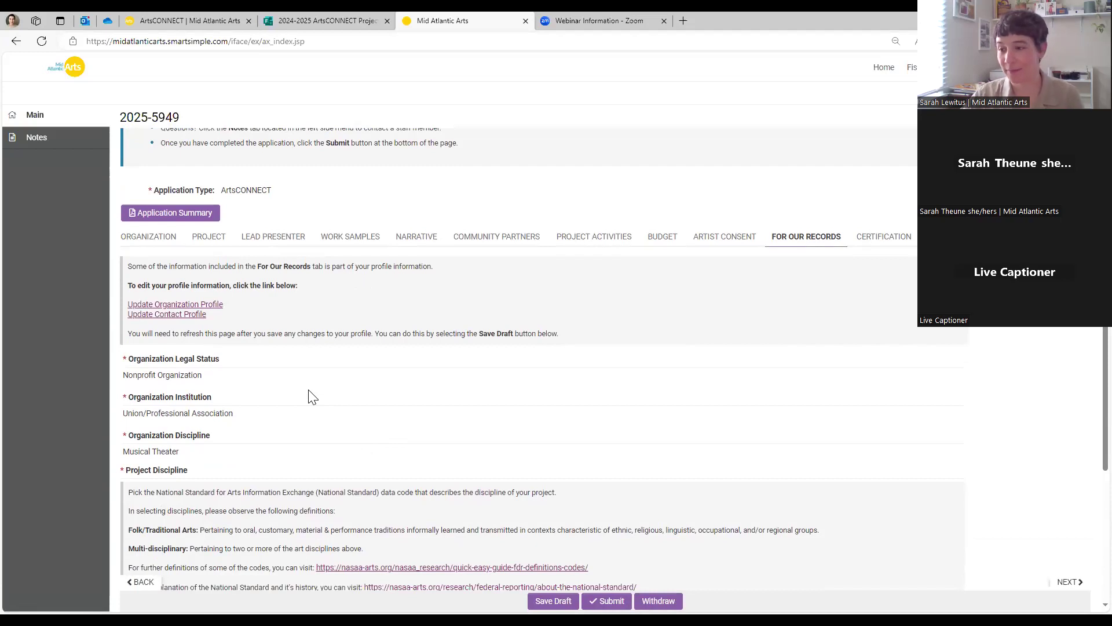
pyautogui.scroll(-3, 308, 394)
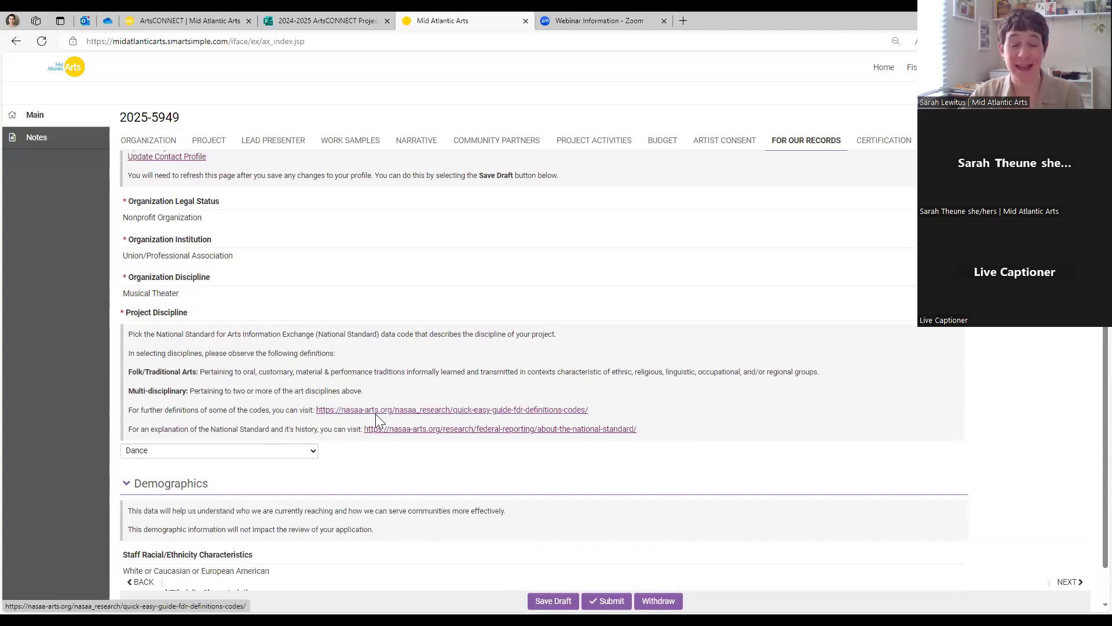
pyautogui.click(317, 449)
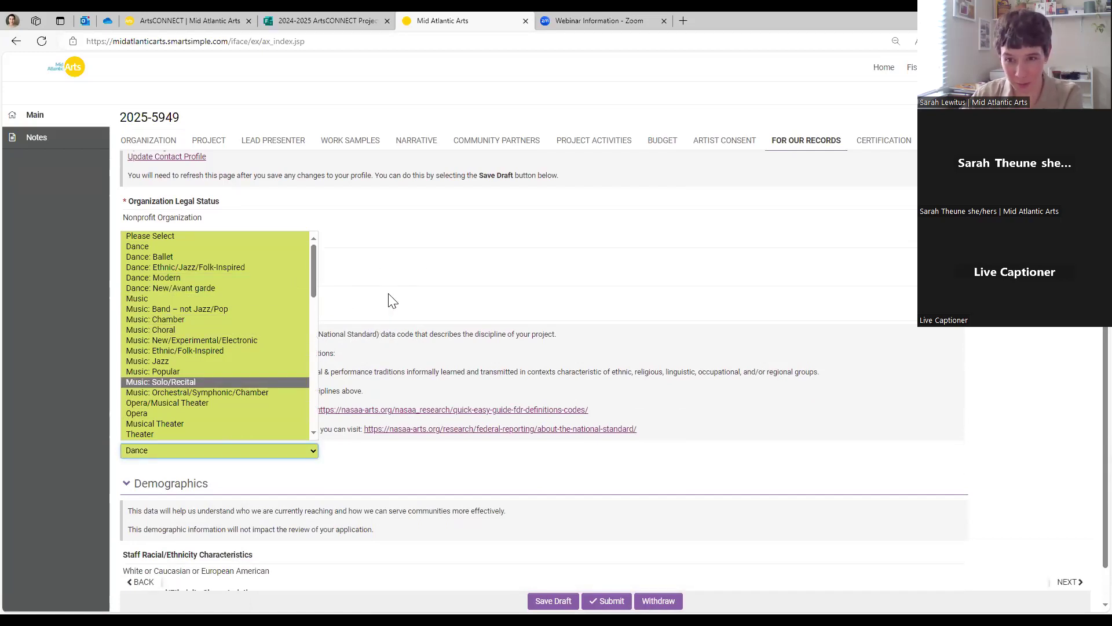
pyautogui.click(396, 368)
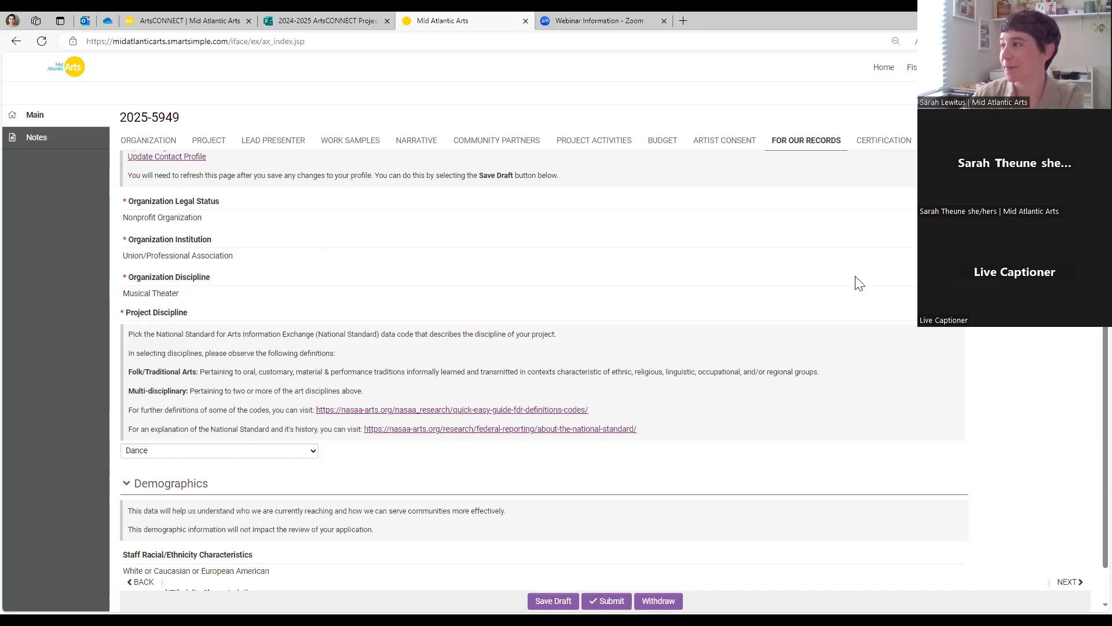
# Review the Certification section, from the Statement of Assurances through the Acknowledgement and the authorizing official's fields
pyautogui.click(884, 143)
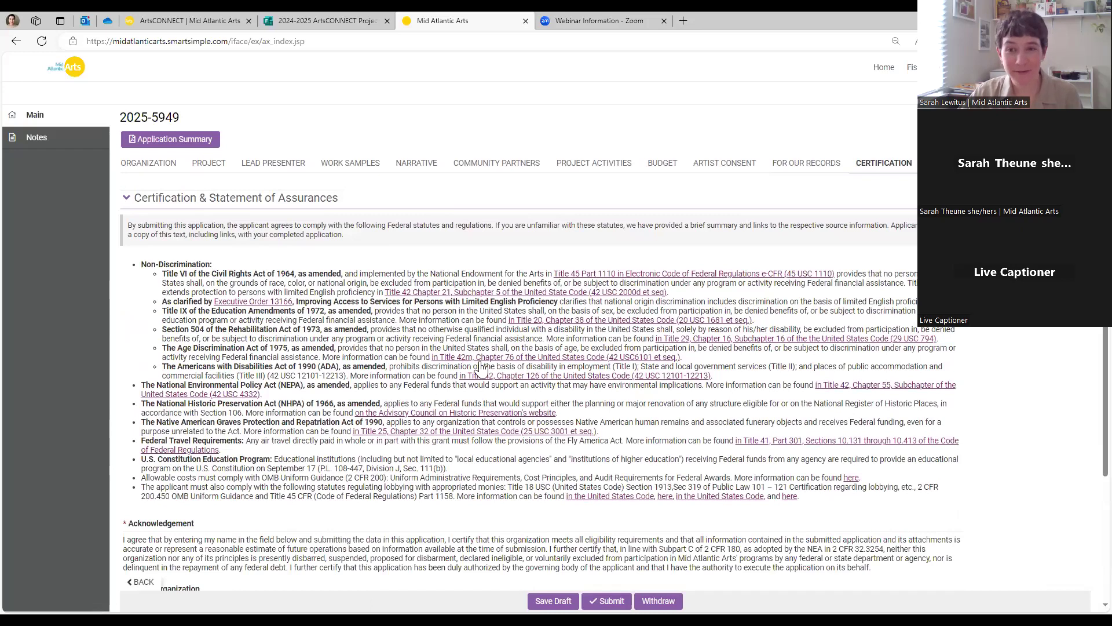
pyautogui.scroll(-3, 440, 385)
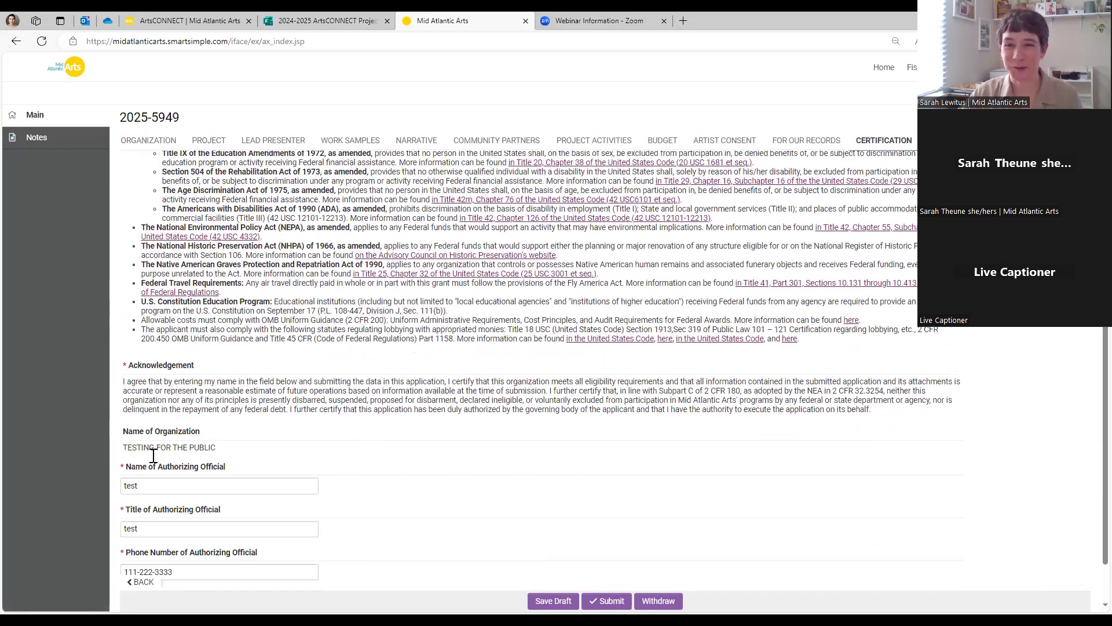
pyautogui.scroll(-1, 301, 429)
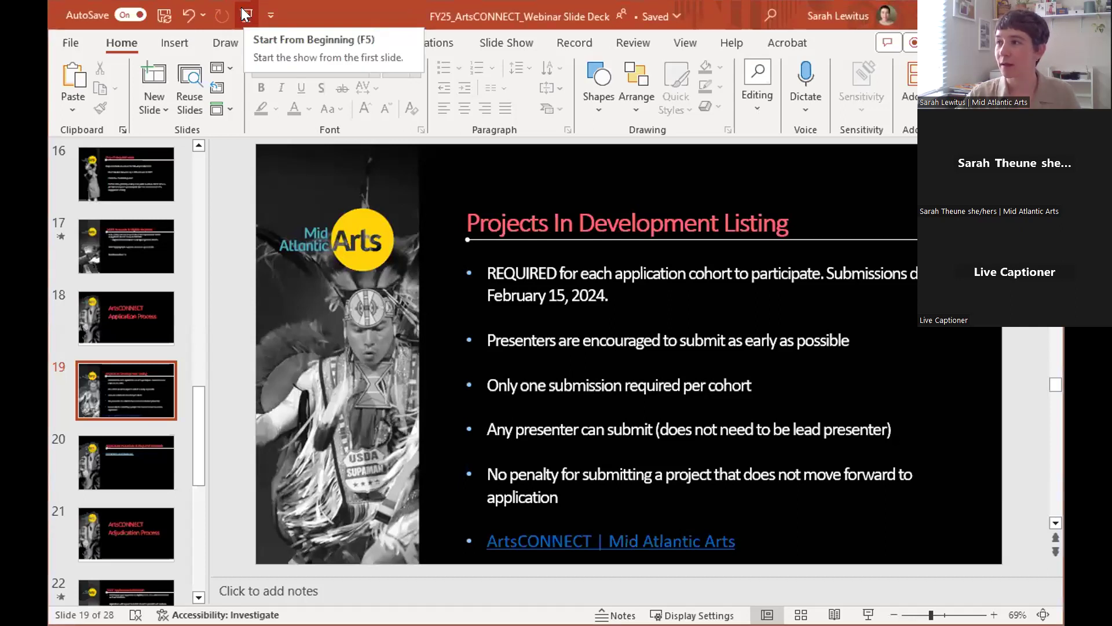
# Switch to the ArtsCONNECT webinar deck in PowerPoint, start the slide show from the beginning and advance to the Application Accessibility slide
pyautogui.click(246, 14)
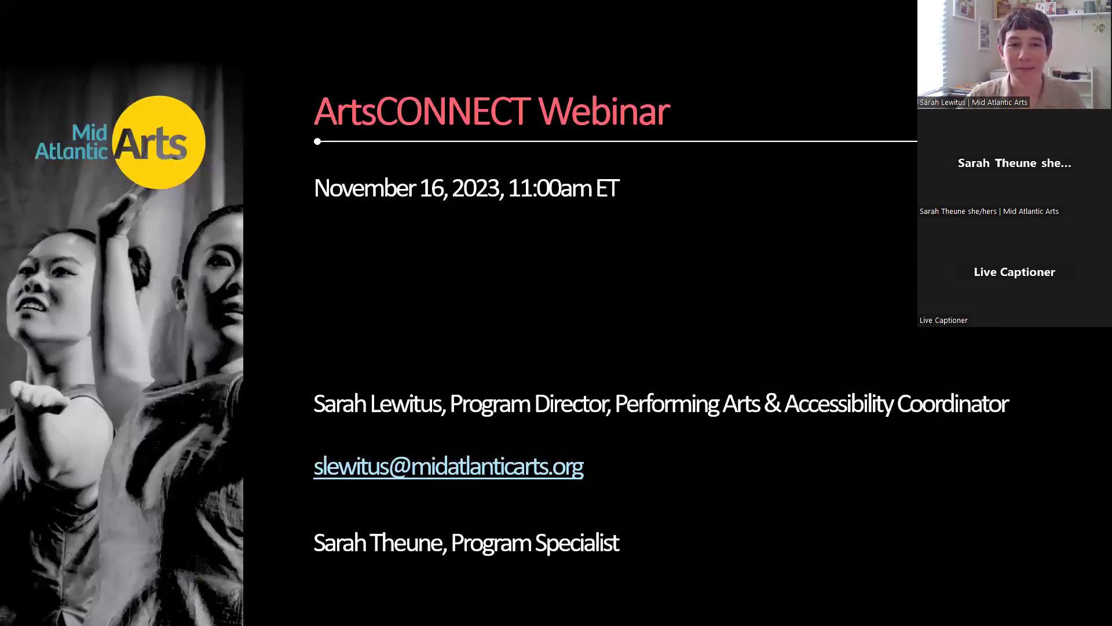
pyautogui.press('Right')
pyautogui.press('Right')
pyautogui.press('Right')
pyautogui.press('Right')
pyautogui.press('Right')
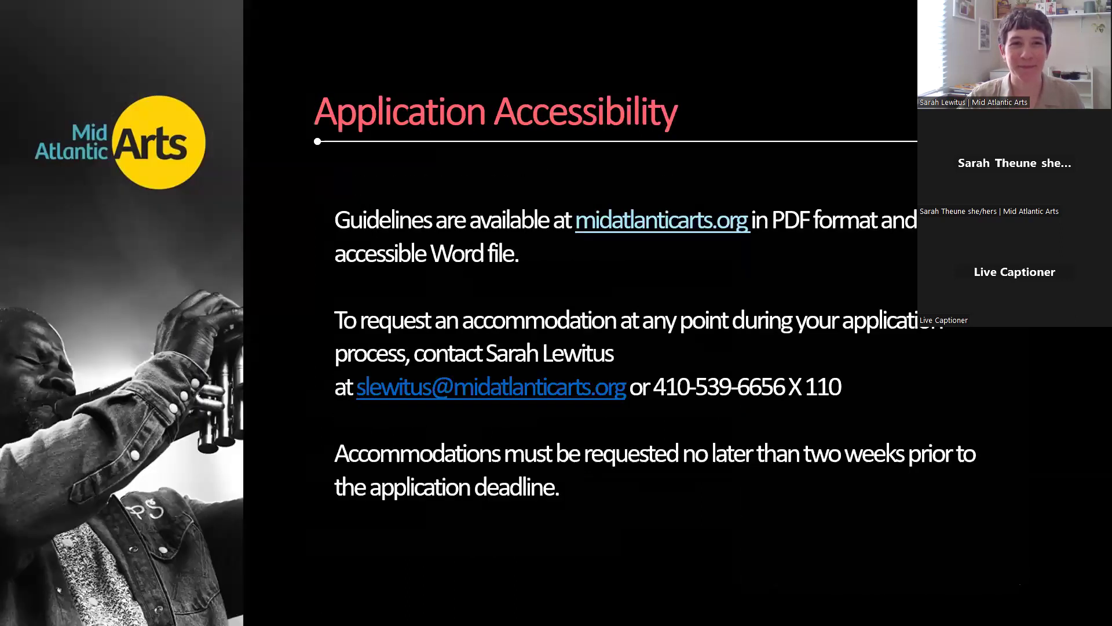